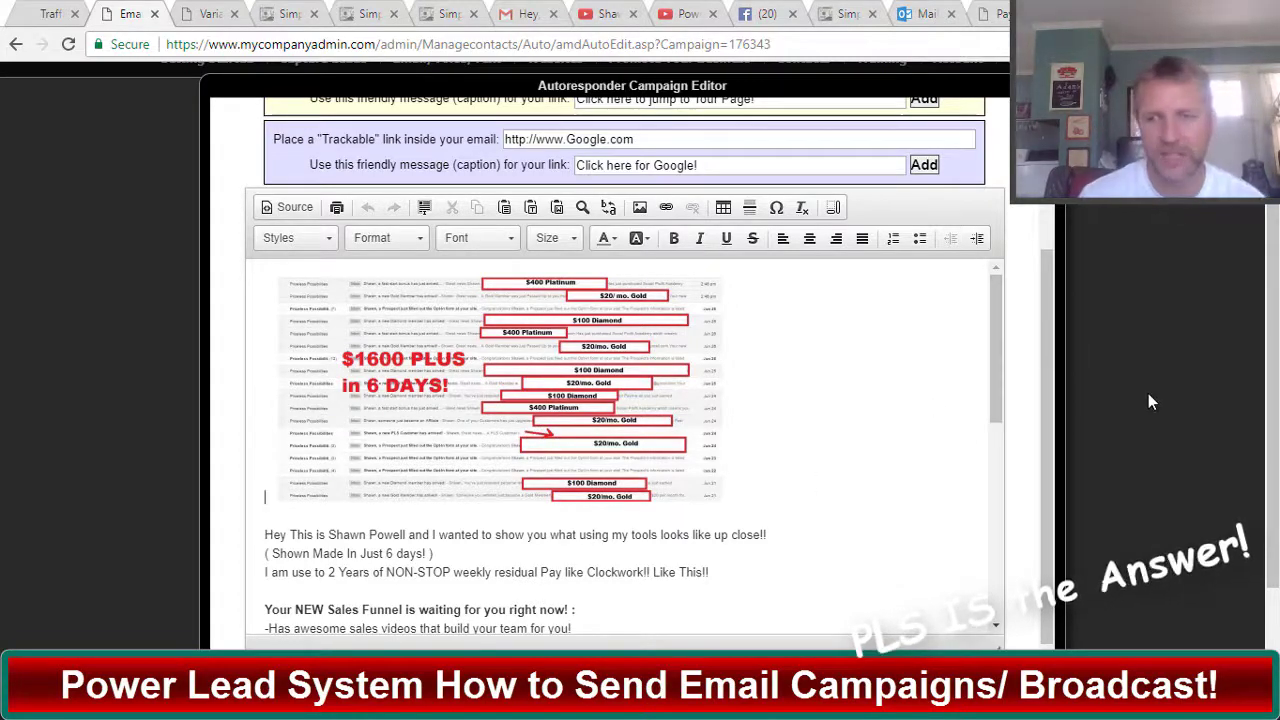
Examine the trackable link URL and caption fields and the email body in the campaign editor.
scroll(1048, 398, up, 1)
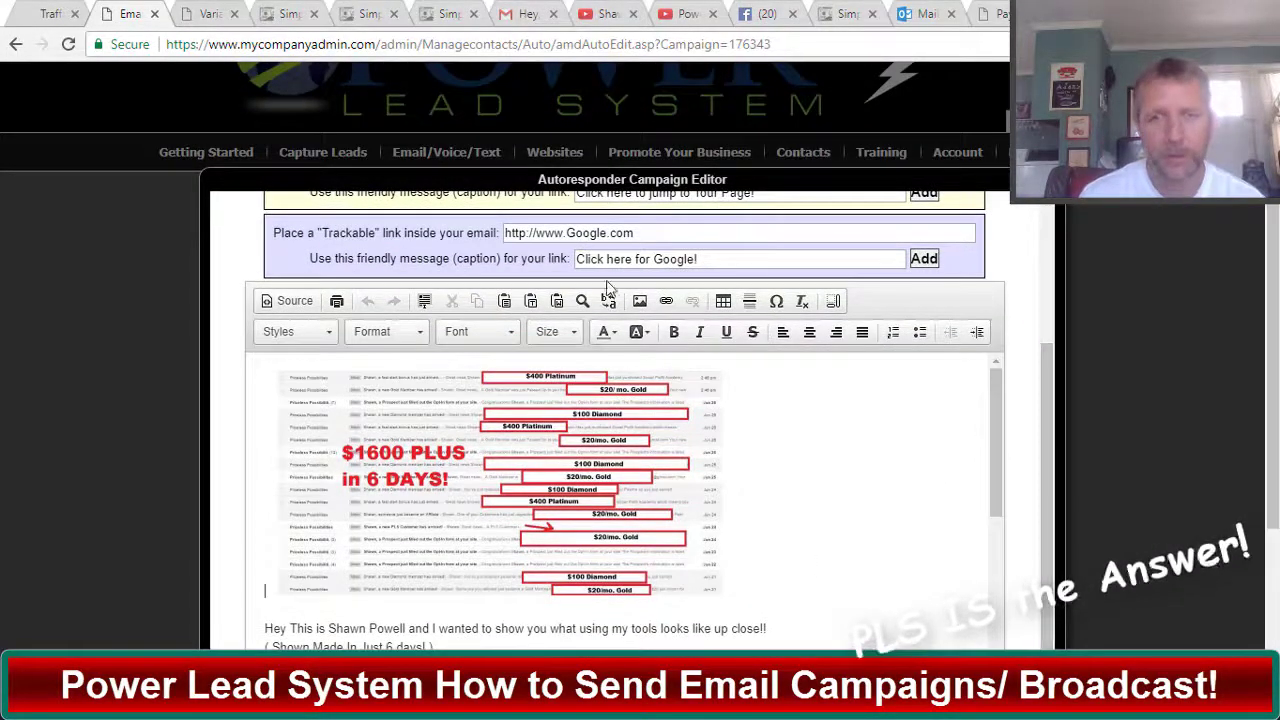
drag(1051, 390, 1042, 305)
drag(655, 357, 492, 350)
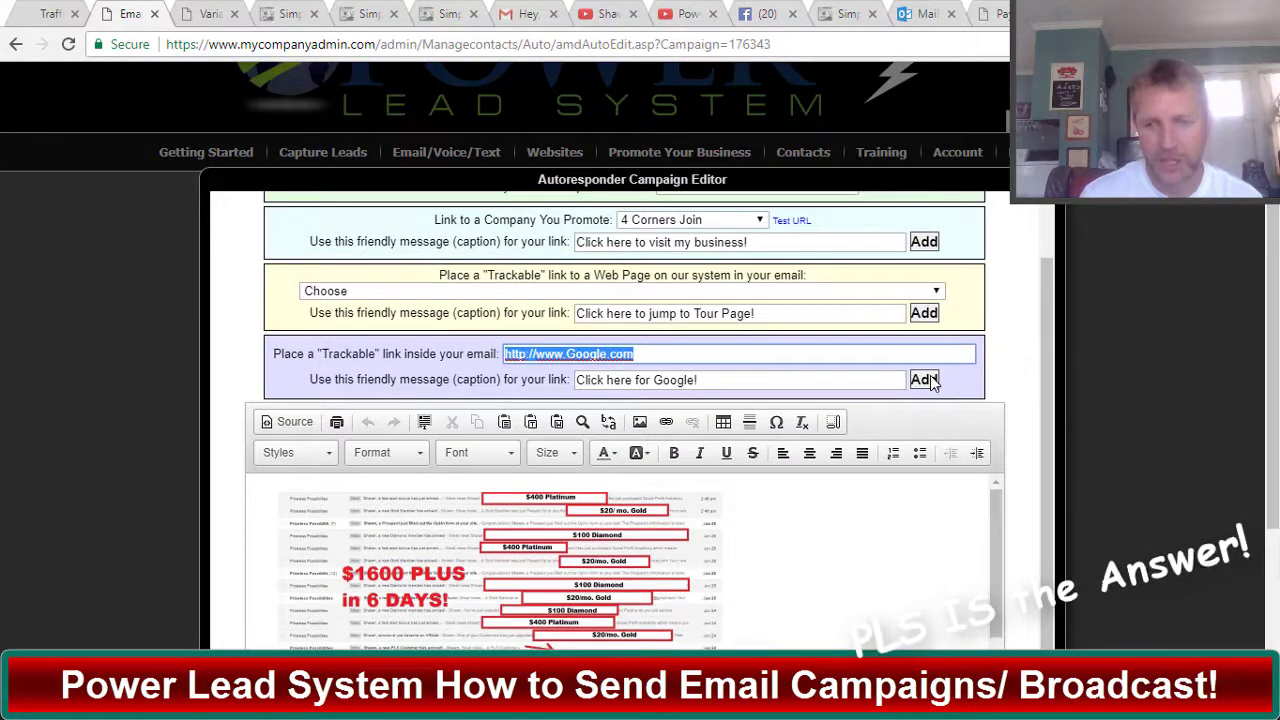
mouse_move(647, 357)
mouse_down()
mouse_move(597, 359)
mouse_move(711, 349)
mouse_move(660, 357)
mouse_up()
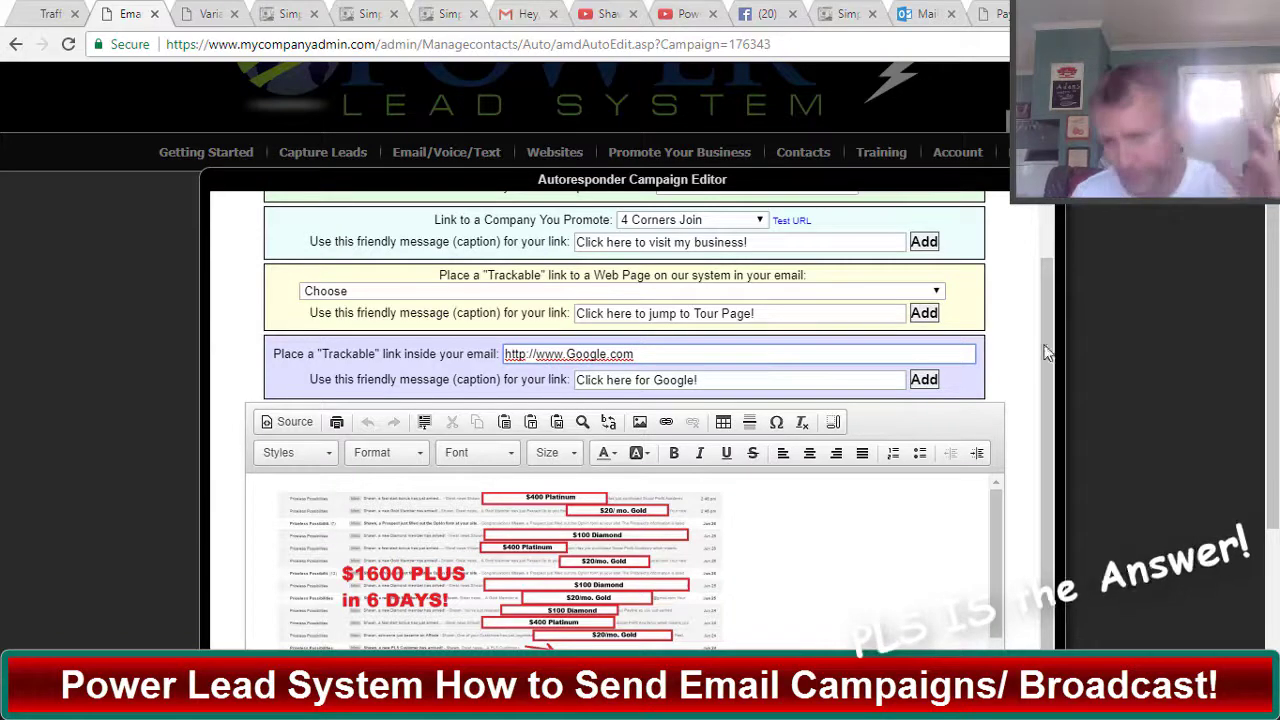
scroll(1065, 422, down, 1)
scroll(1065, 460, down, 1)
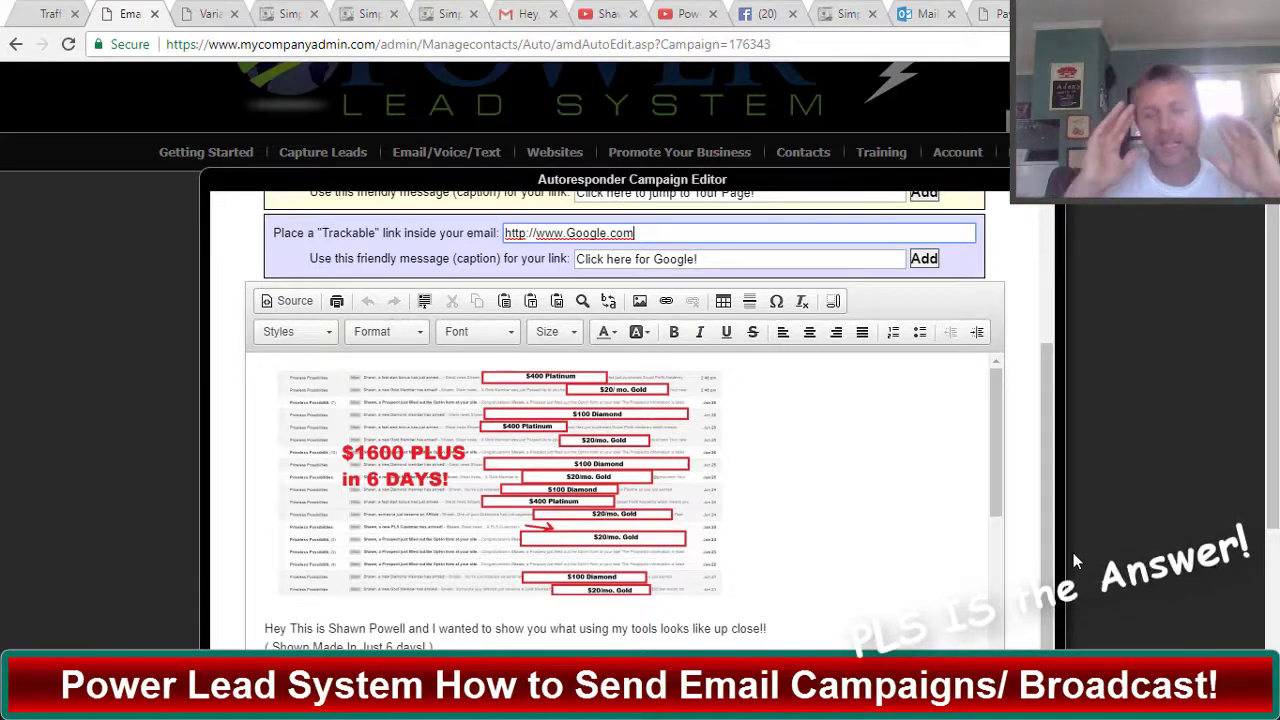
scroll(1075, 560, down, 5)
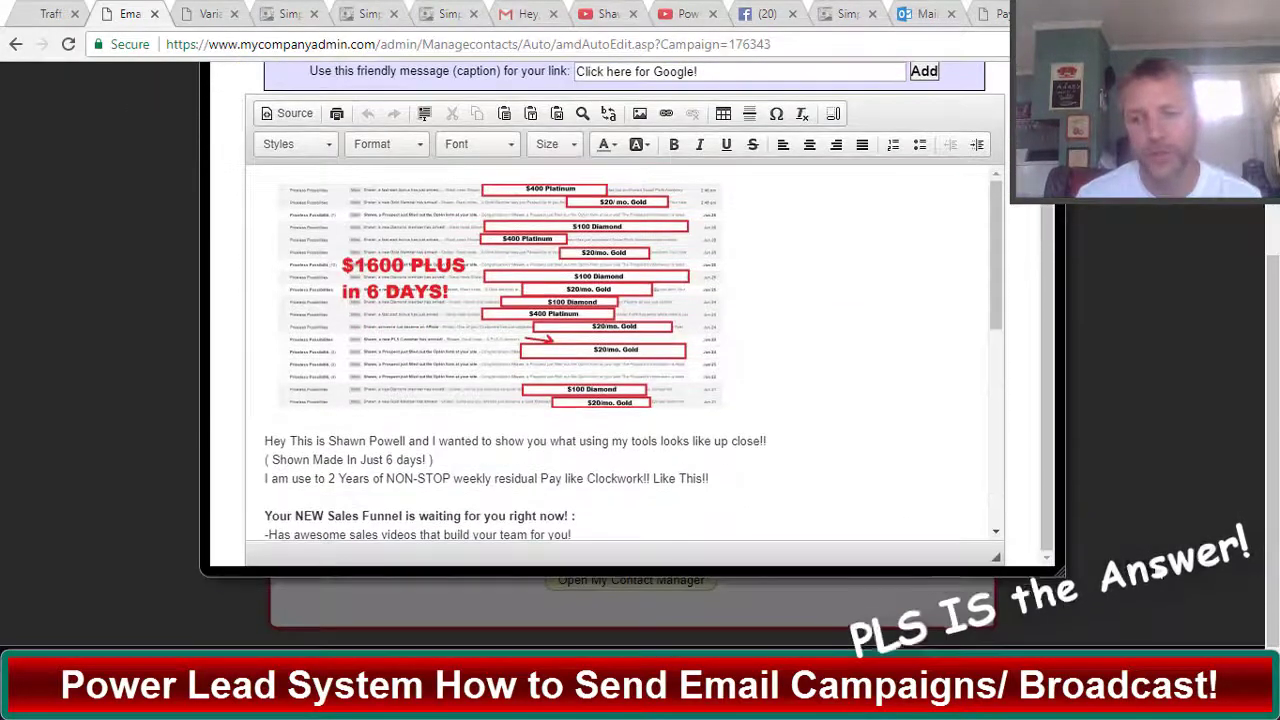
scroll(1075, 560, up, 3)
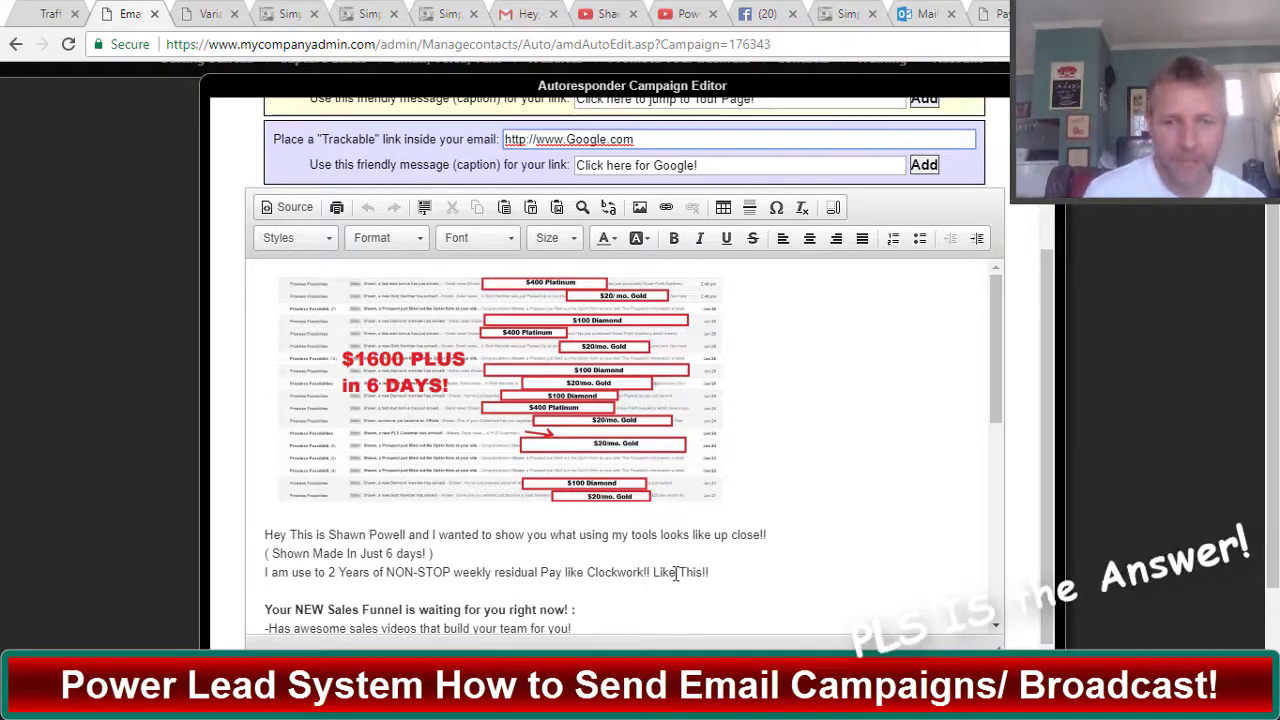
Switch to Gmail and read through the received broadcast test email, including its image, text and links.
click(608, 14)
click(520, 12)
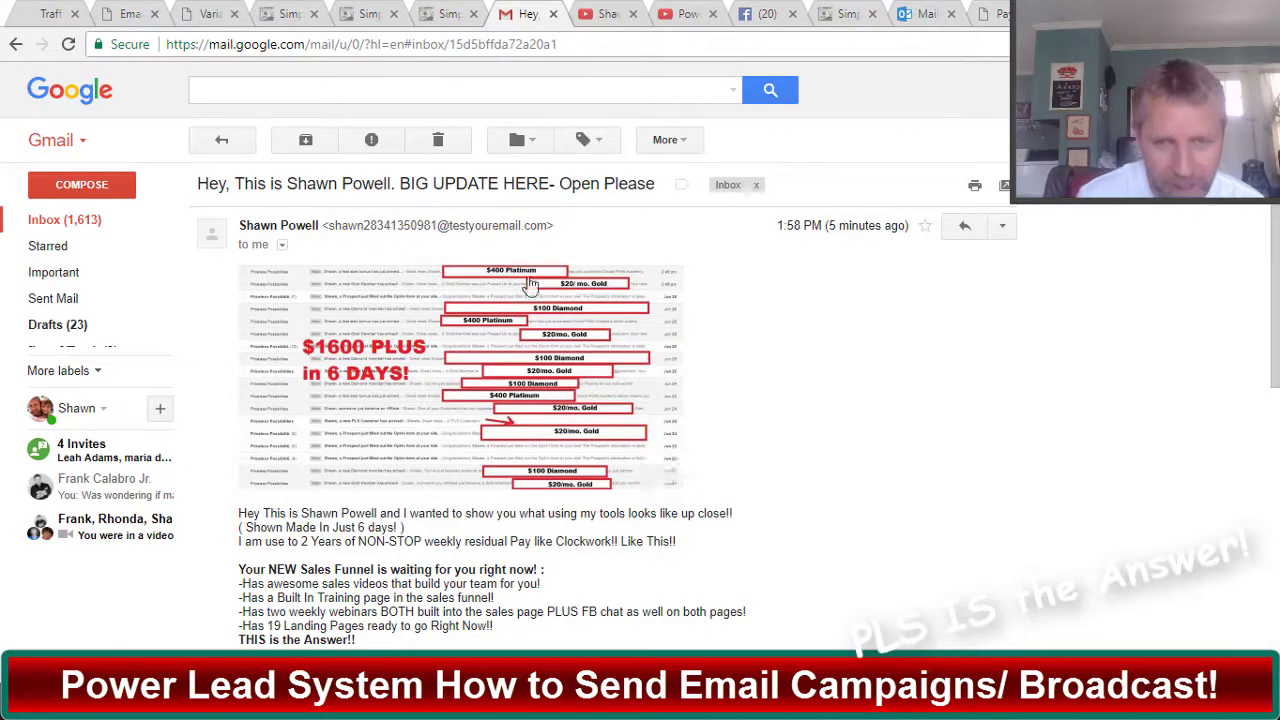
scroll(694, 430, down, 2)
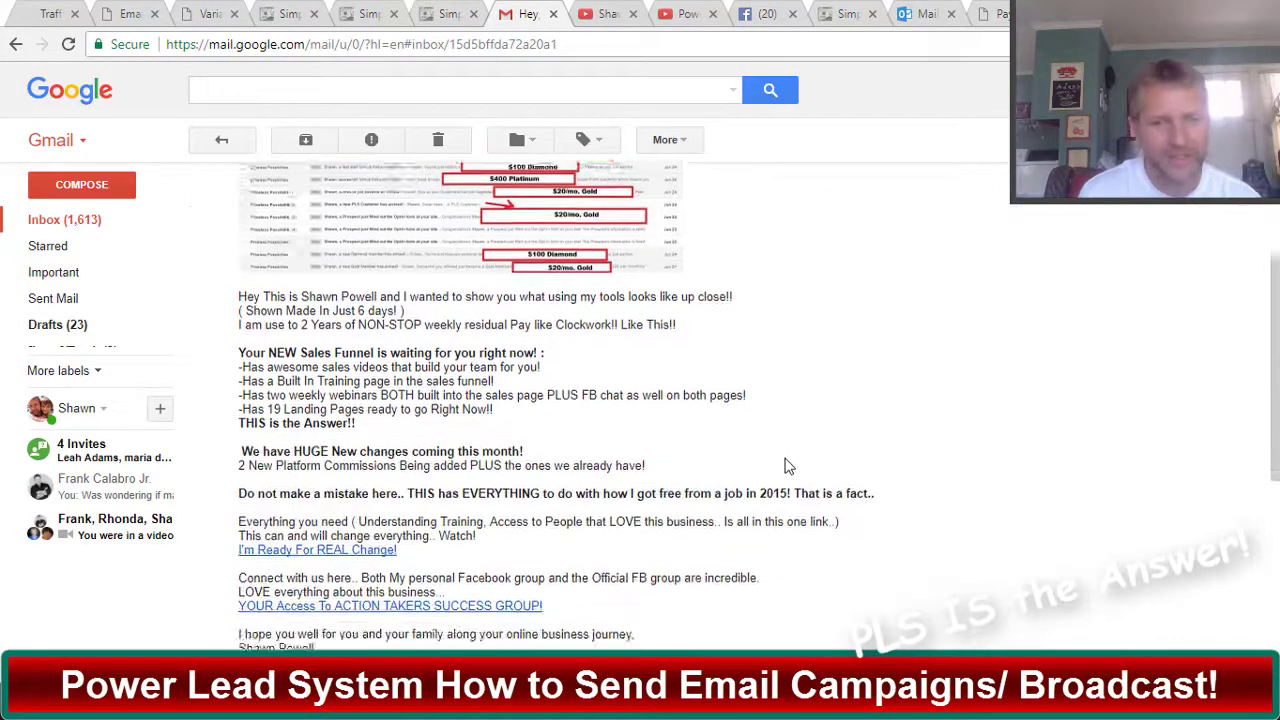
scroll(785, 465, down, 2)
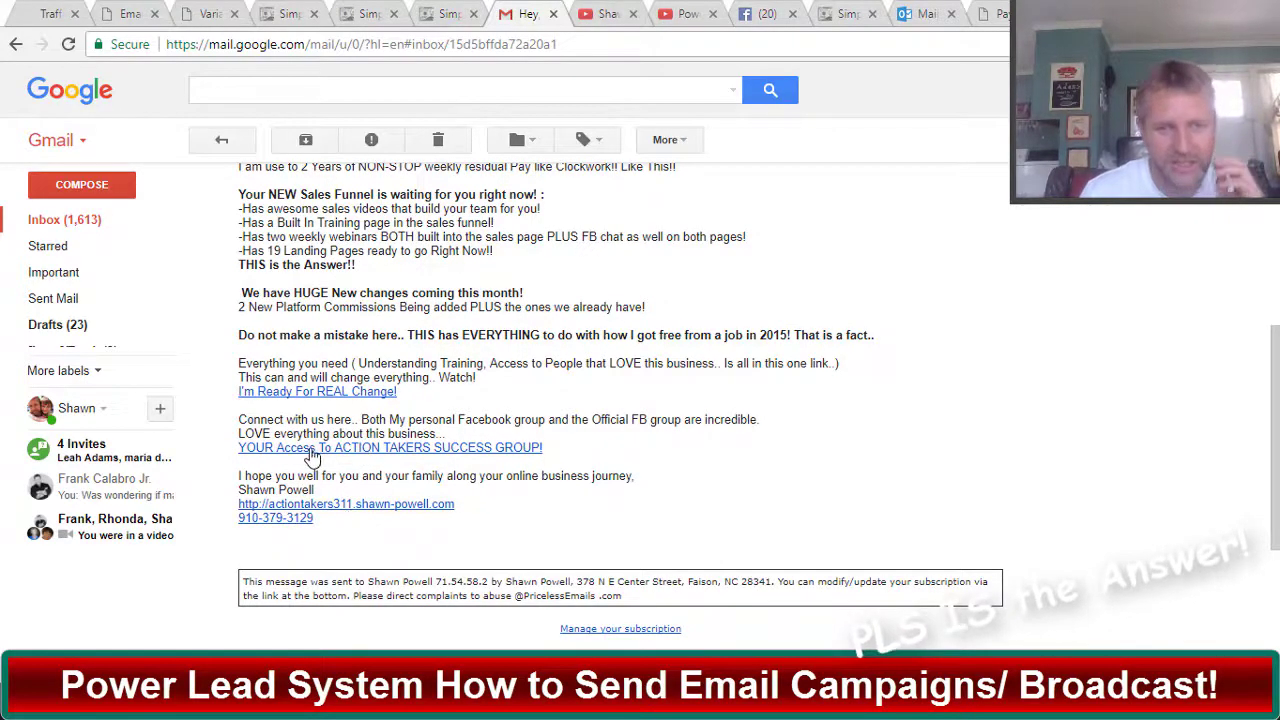
scroll(836, 437, up, 3)
scroll(628, 415, down, 1)
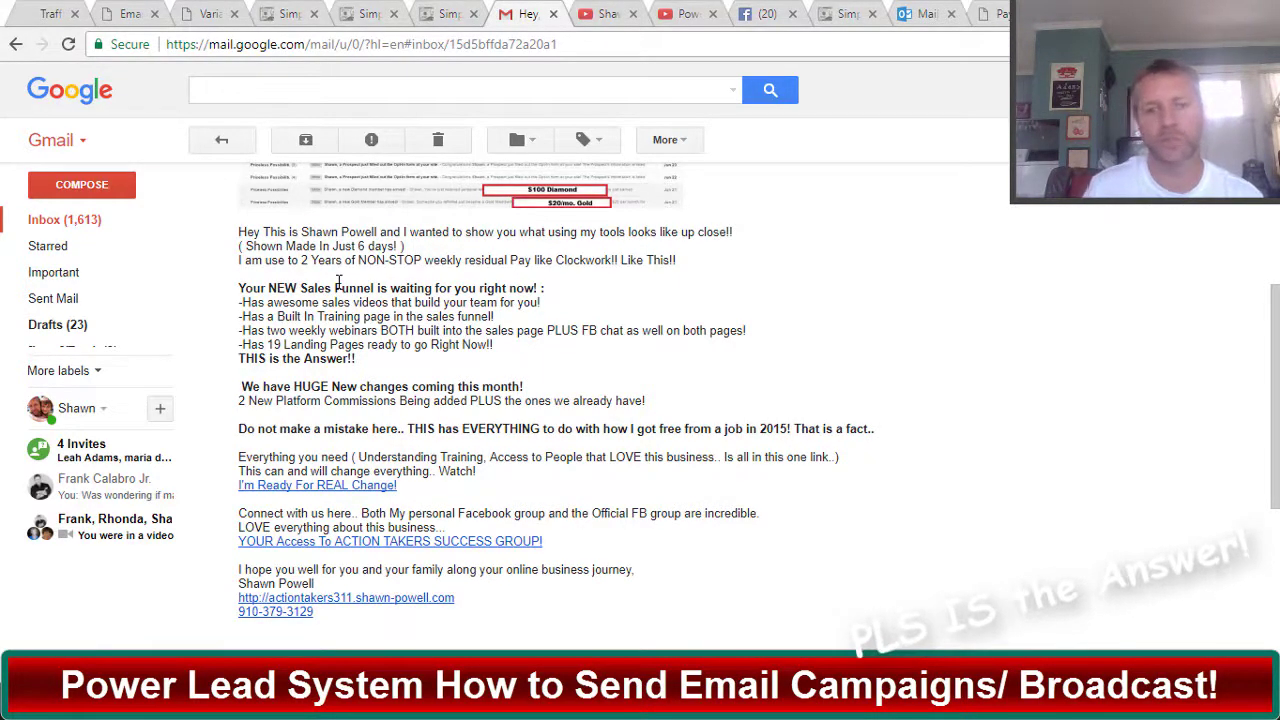
scroll(400, 255, up, 3)
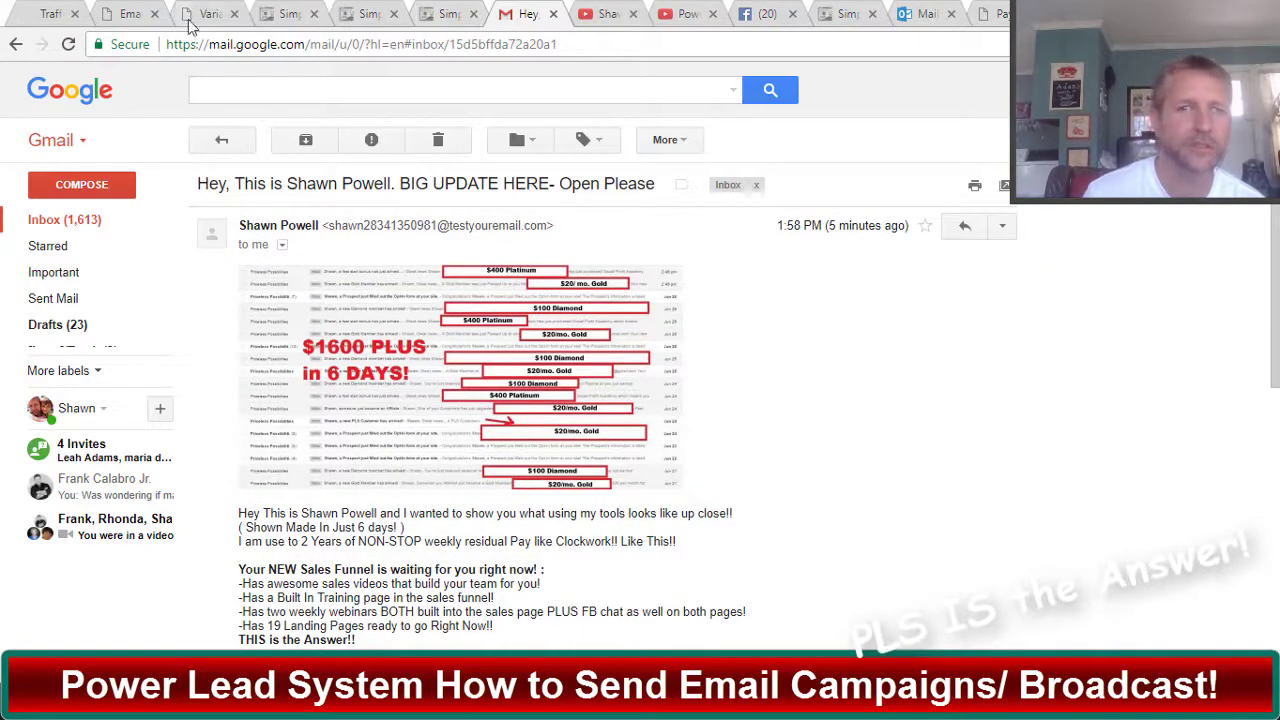
Return to the campaign editor and set the width of the email's income screenshot image to 575.
click(128, 10)
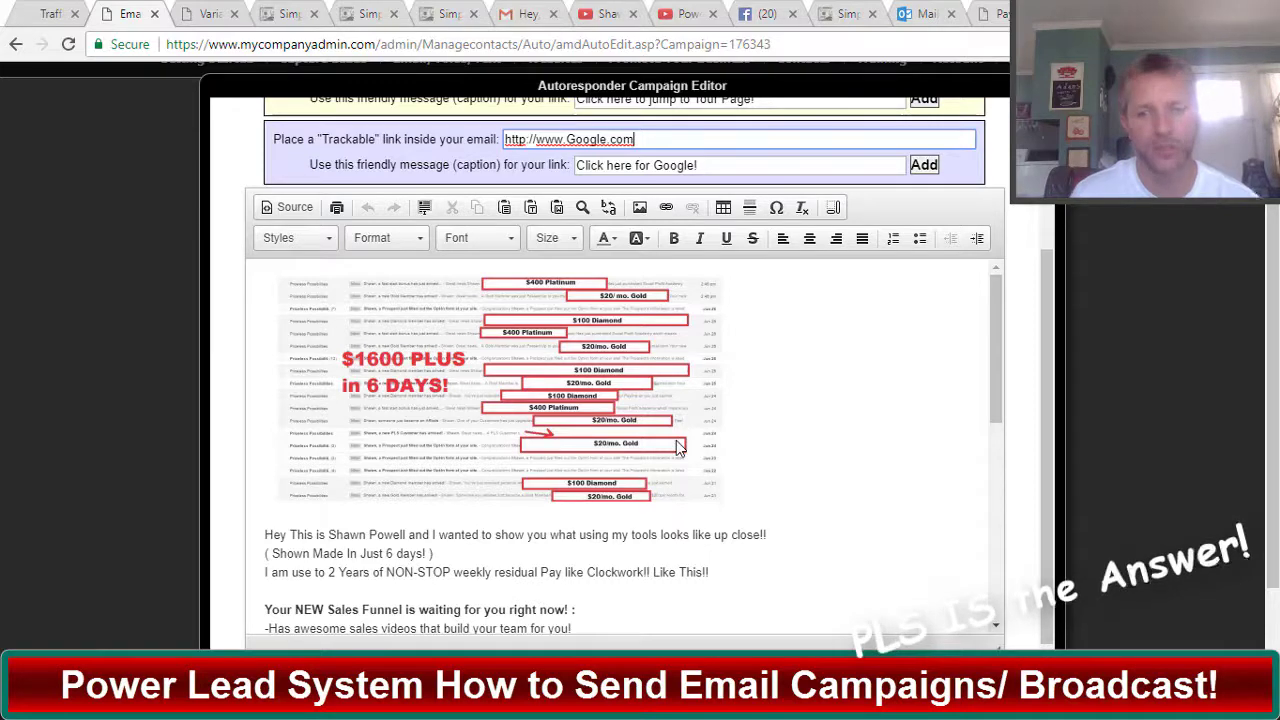
click(676, 447)
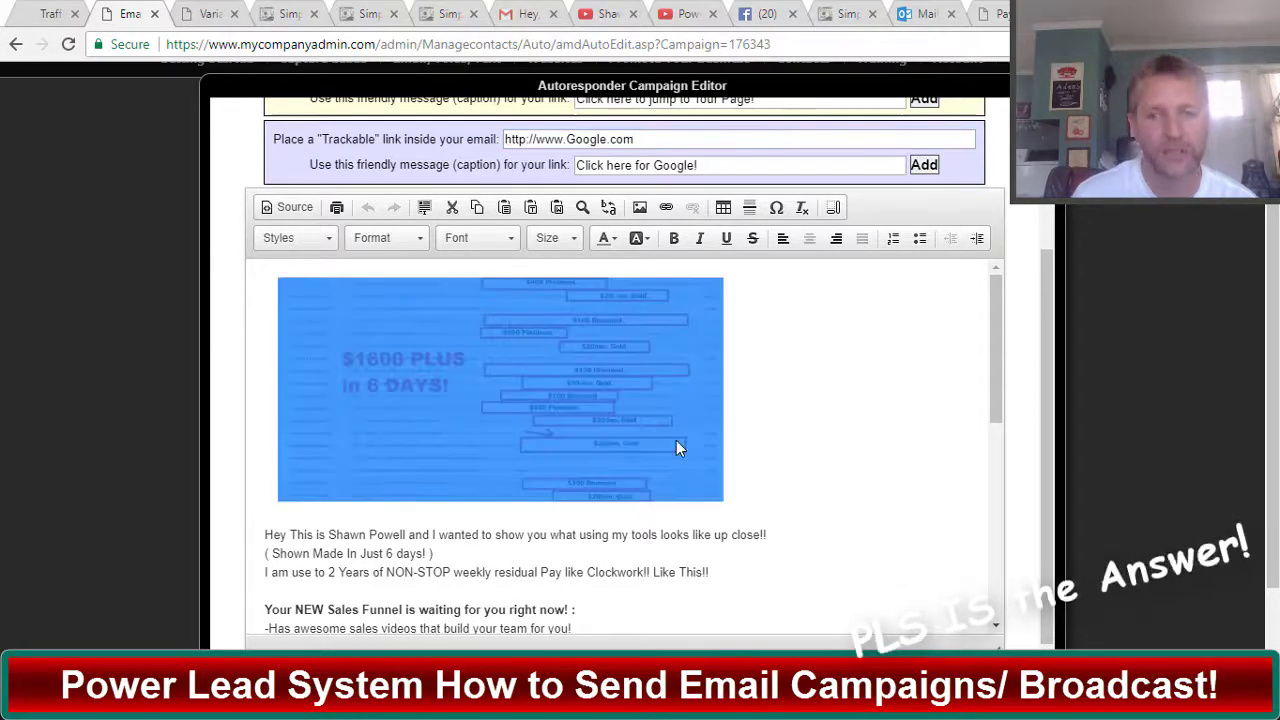
right_click(676, 441)
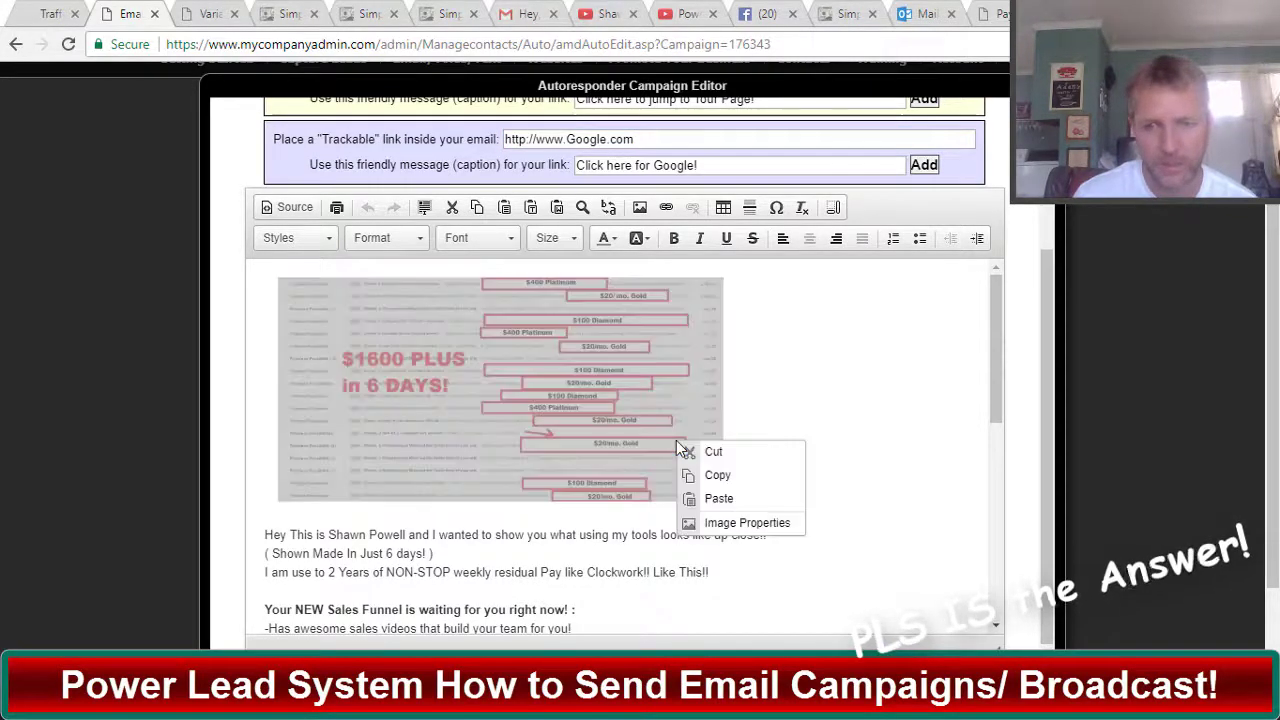
click(740, 523)
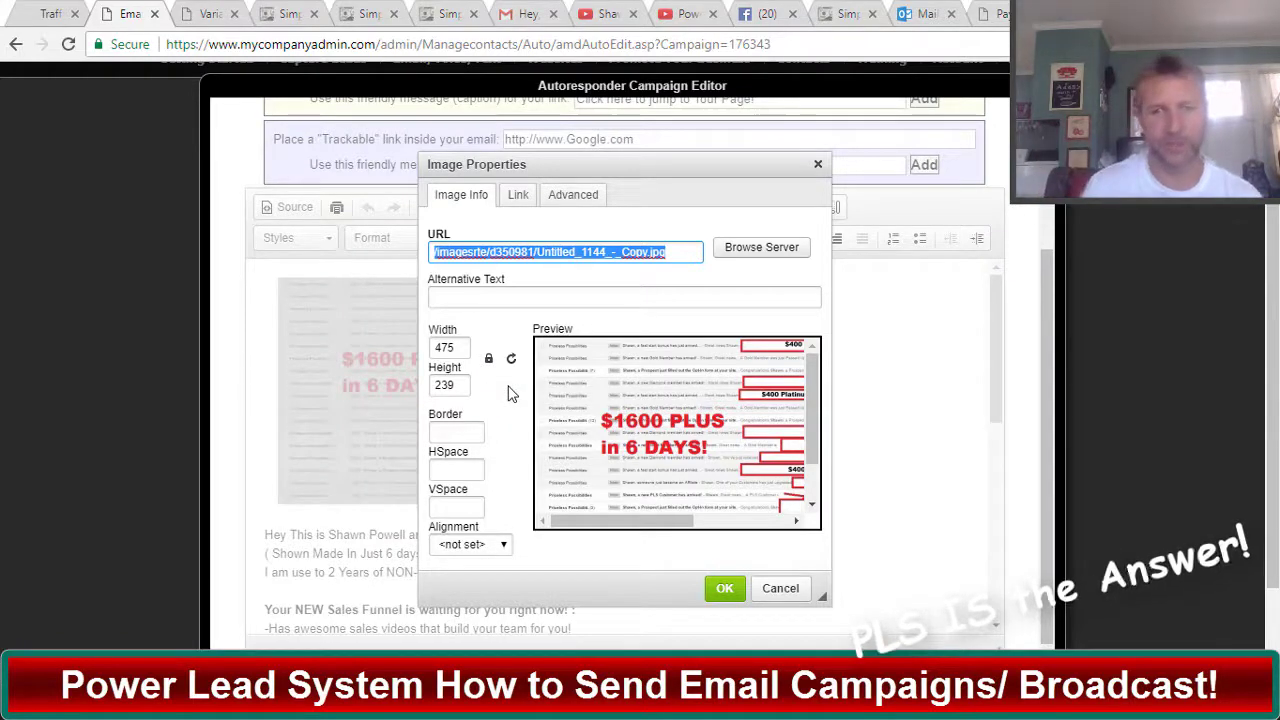
click(463, 347)
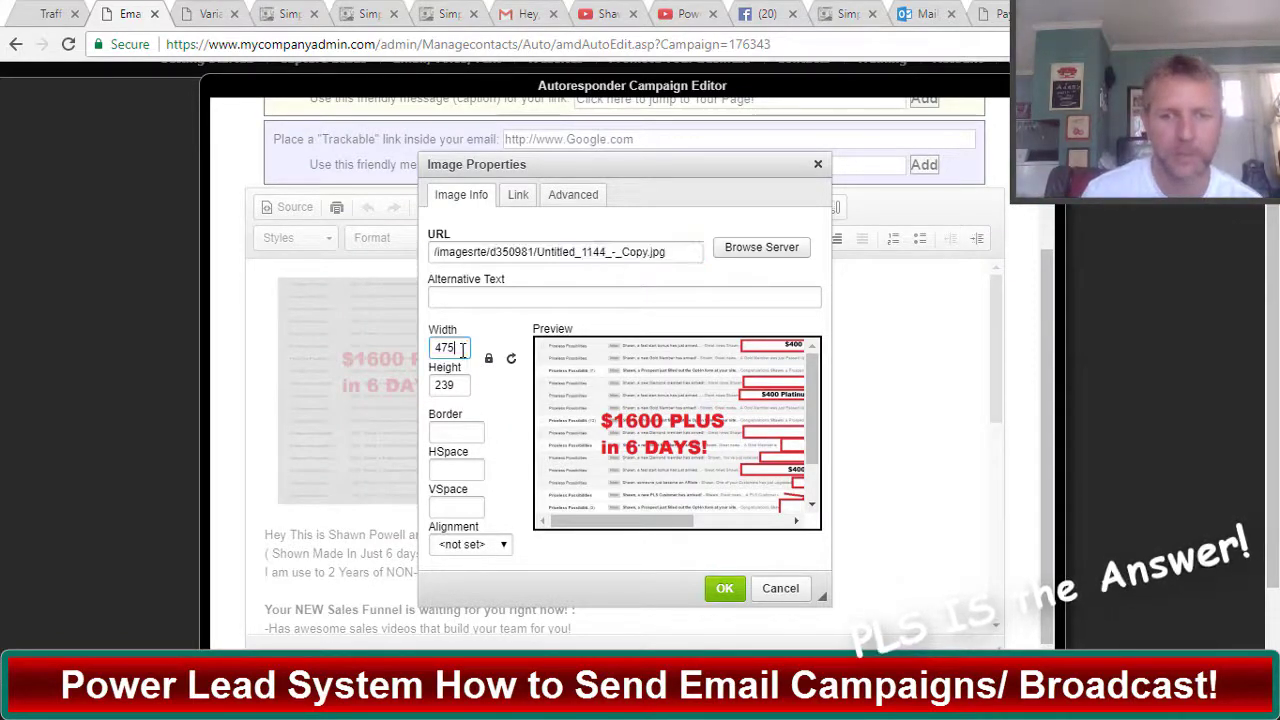
key(BackSpace)
key(BackSpace)
key(BackSpace)
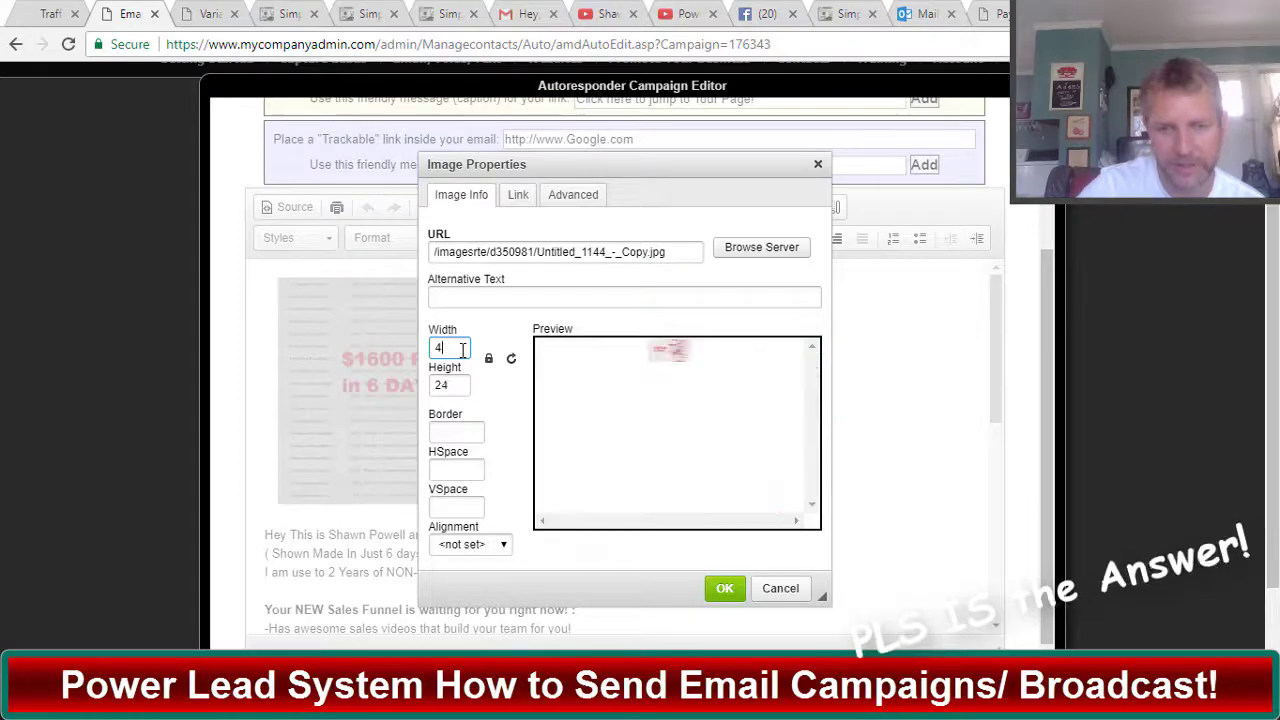
text(575)
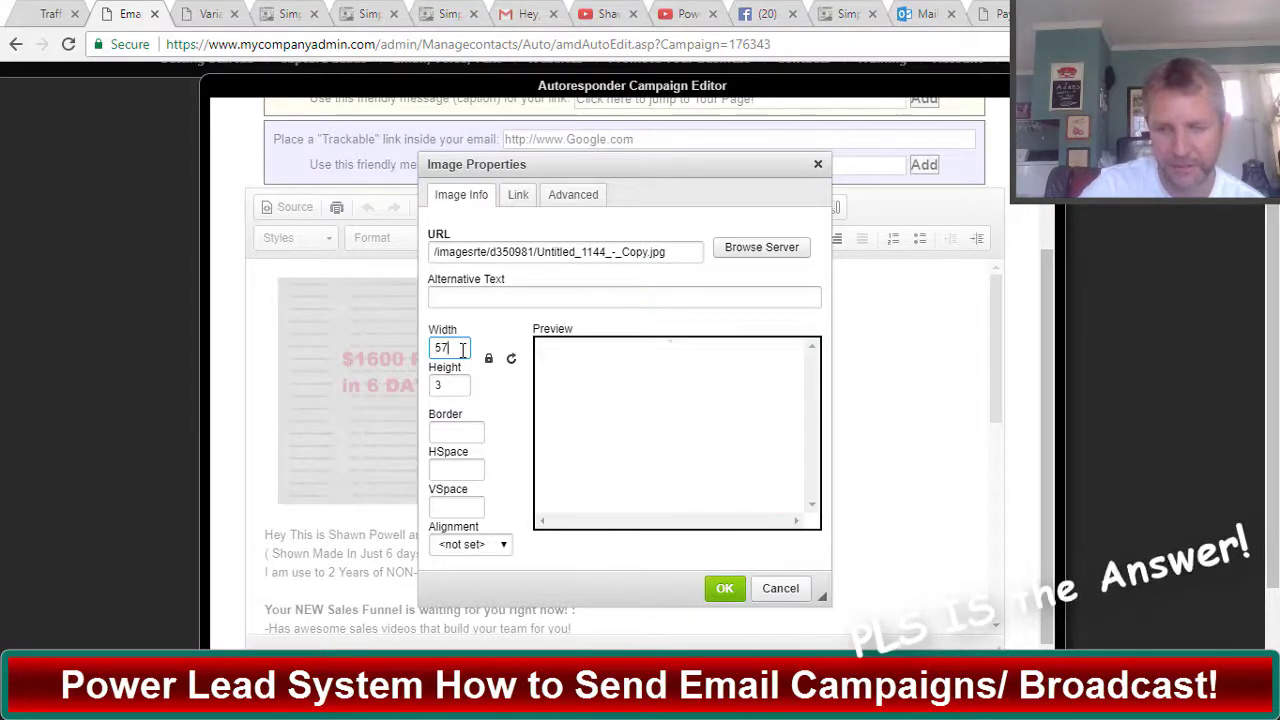
click(728, 588)
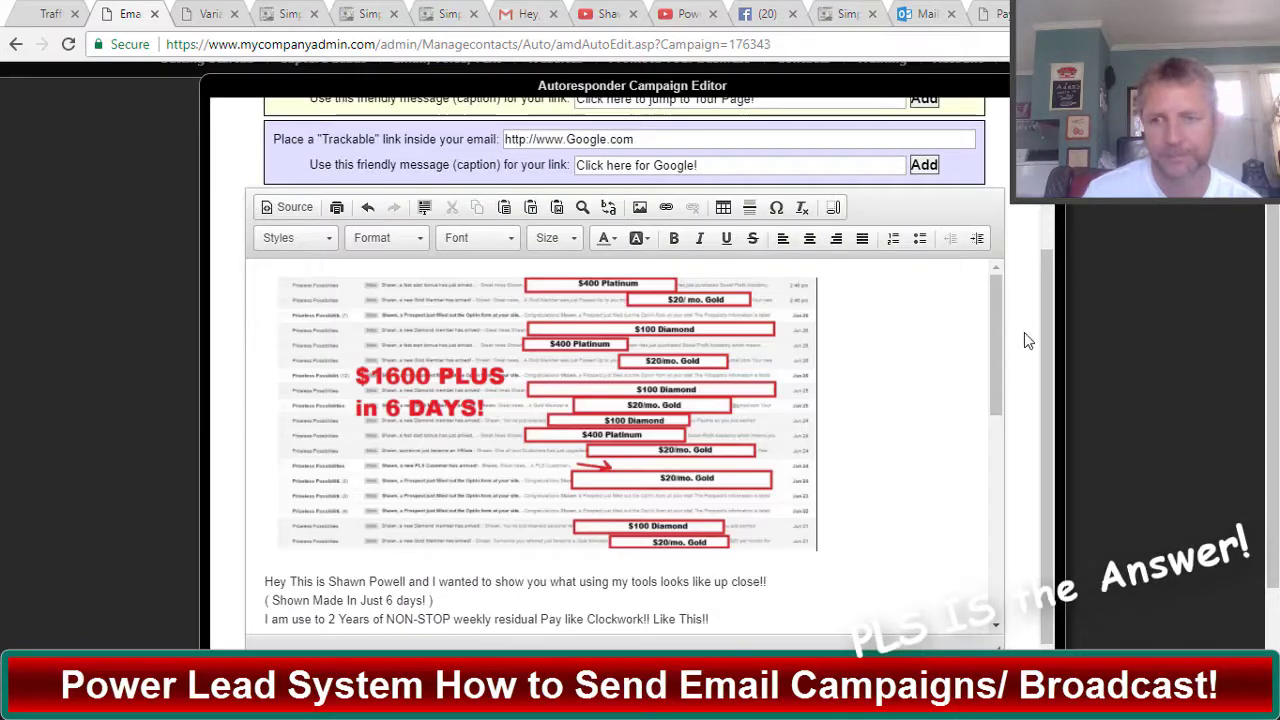
Save the changes to the broadcast message and send that email to your own address as a test.
scroll(890, 437, down, 3)
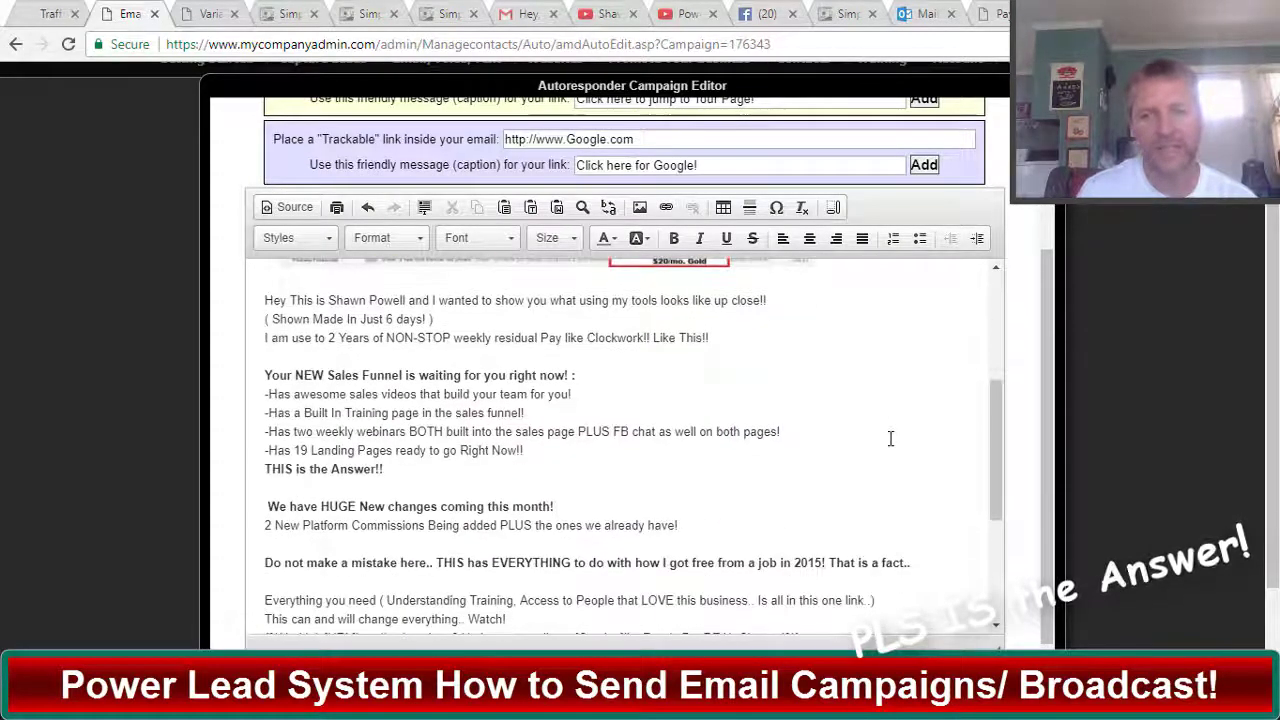
scroll(760, 520, down, 3)
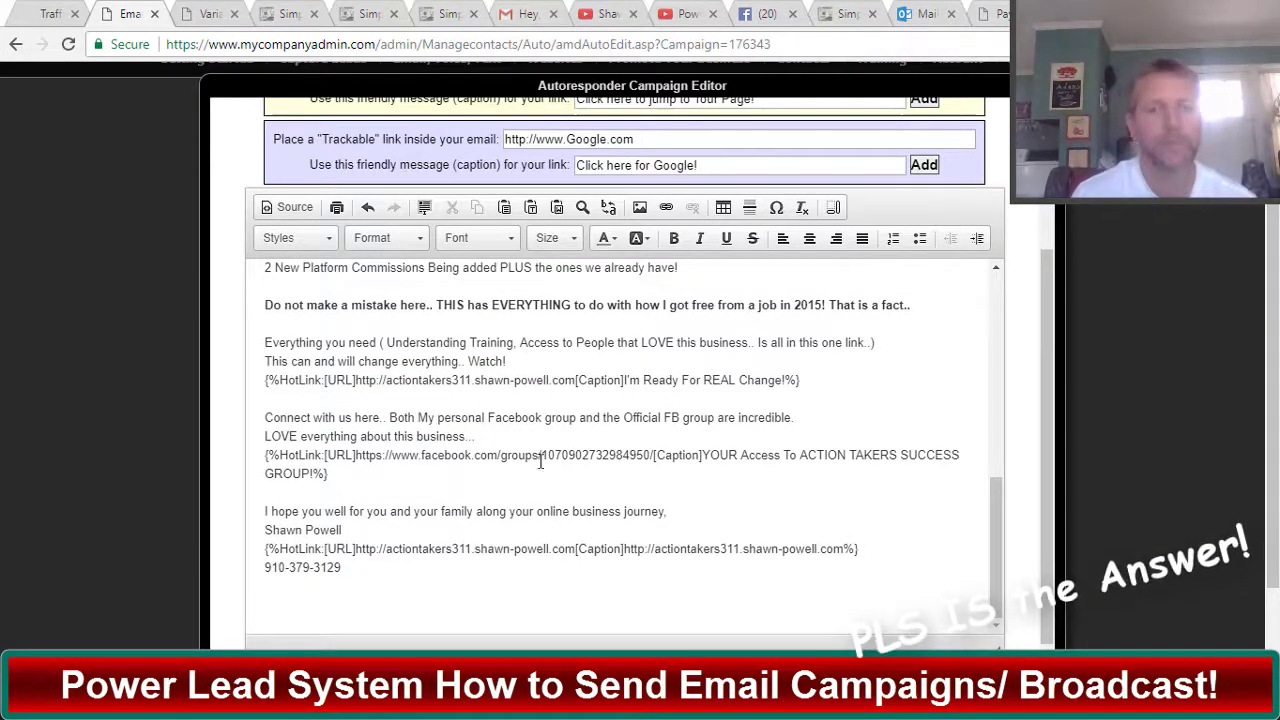
drag(1049, 349, 1047, 222)
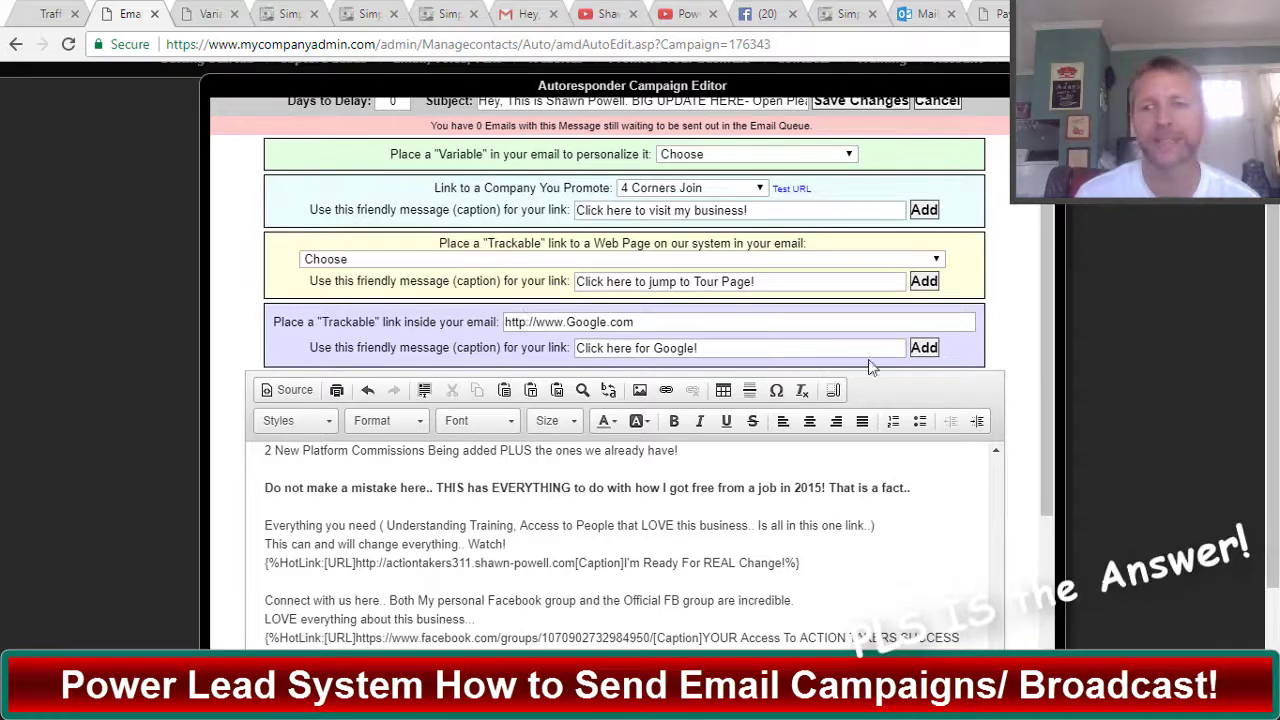
drag(1051, 330, 1062, 529)
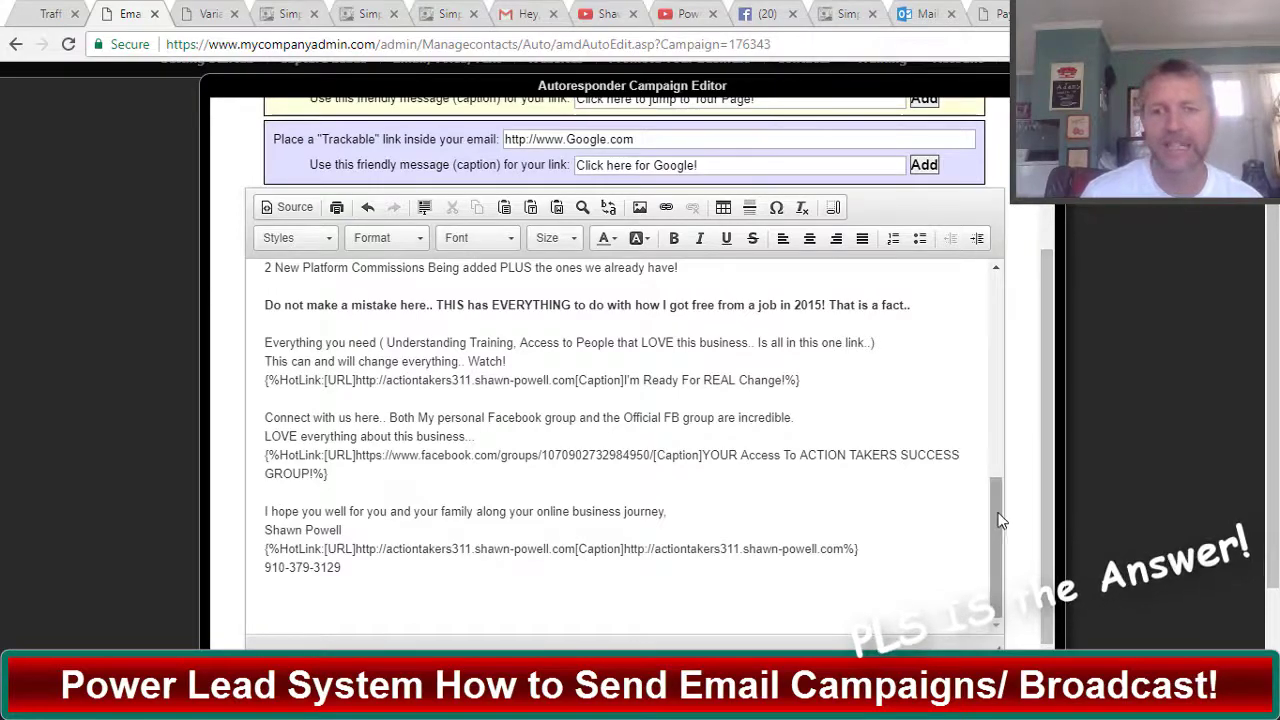
mouse_move(992, 521)
mouse_down()
mouse_move(985, 432)
mouse_move(1005, 545)
mouse_move(1064, 535)
mouse_move(1030, 347)
mouse_up()
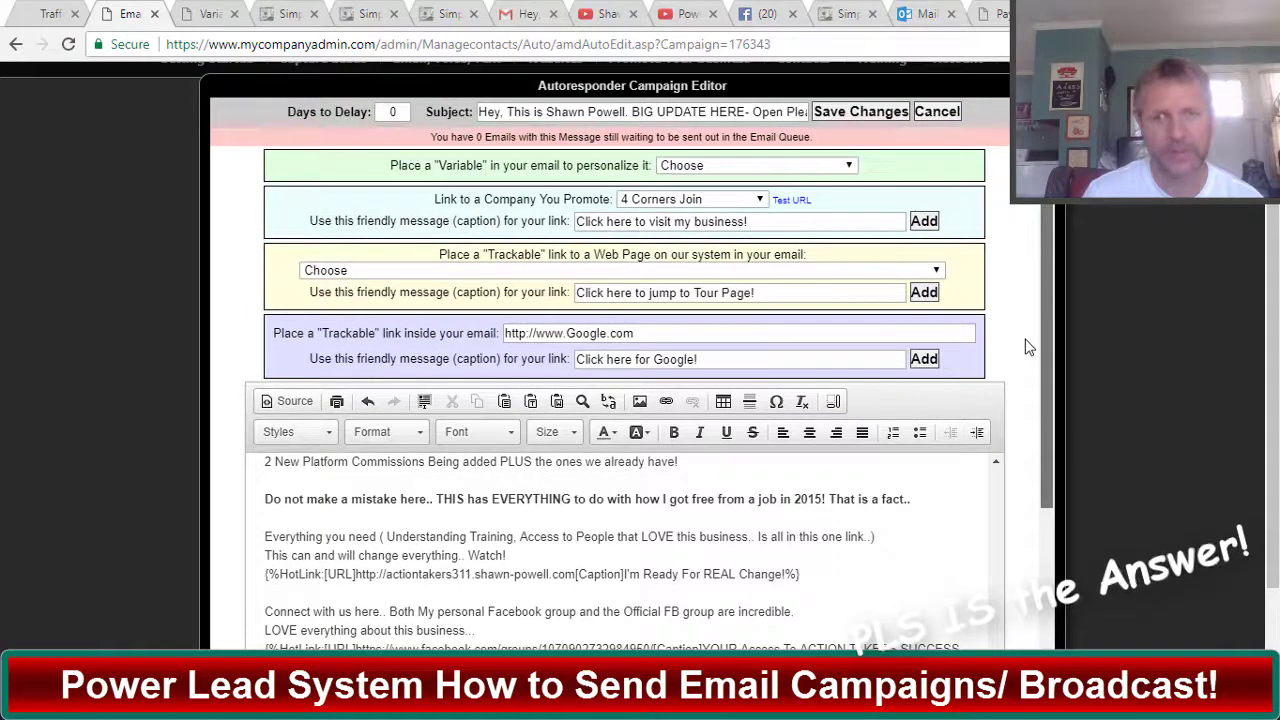
click(864, 112)
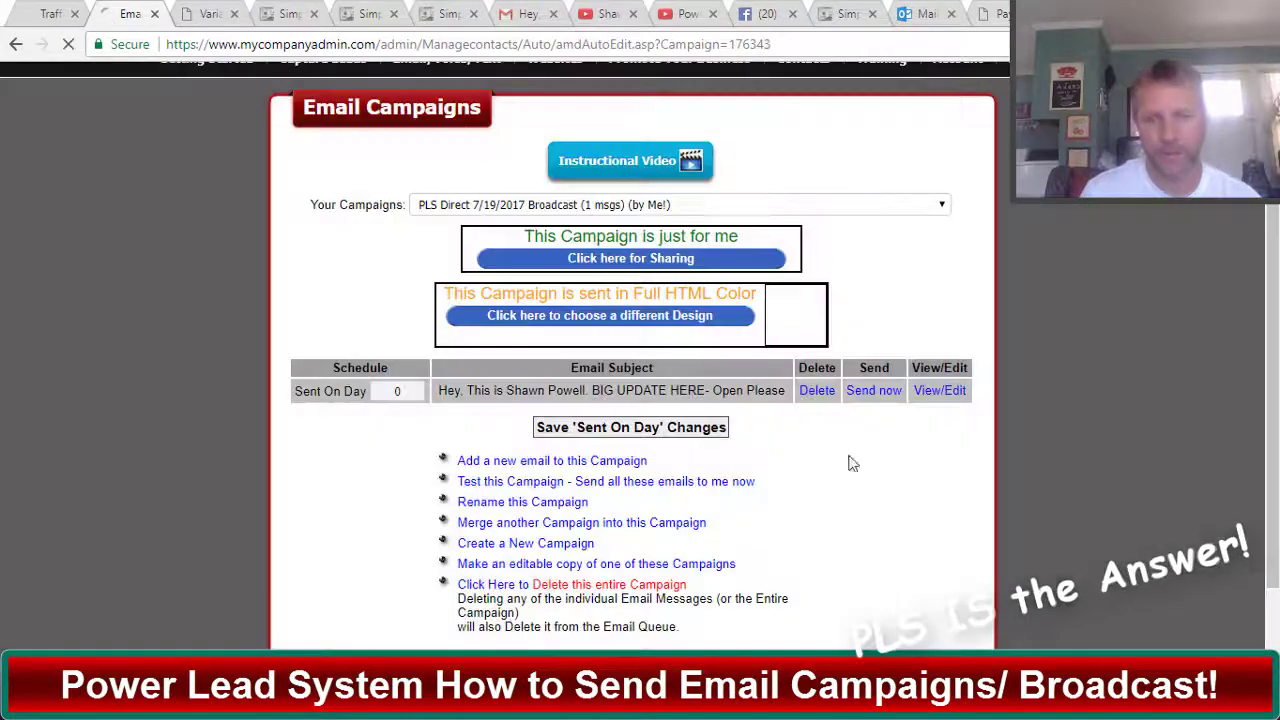
scroll(951, 480, down, 3)
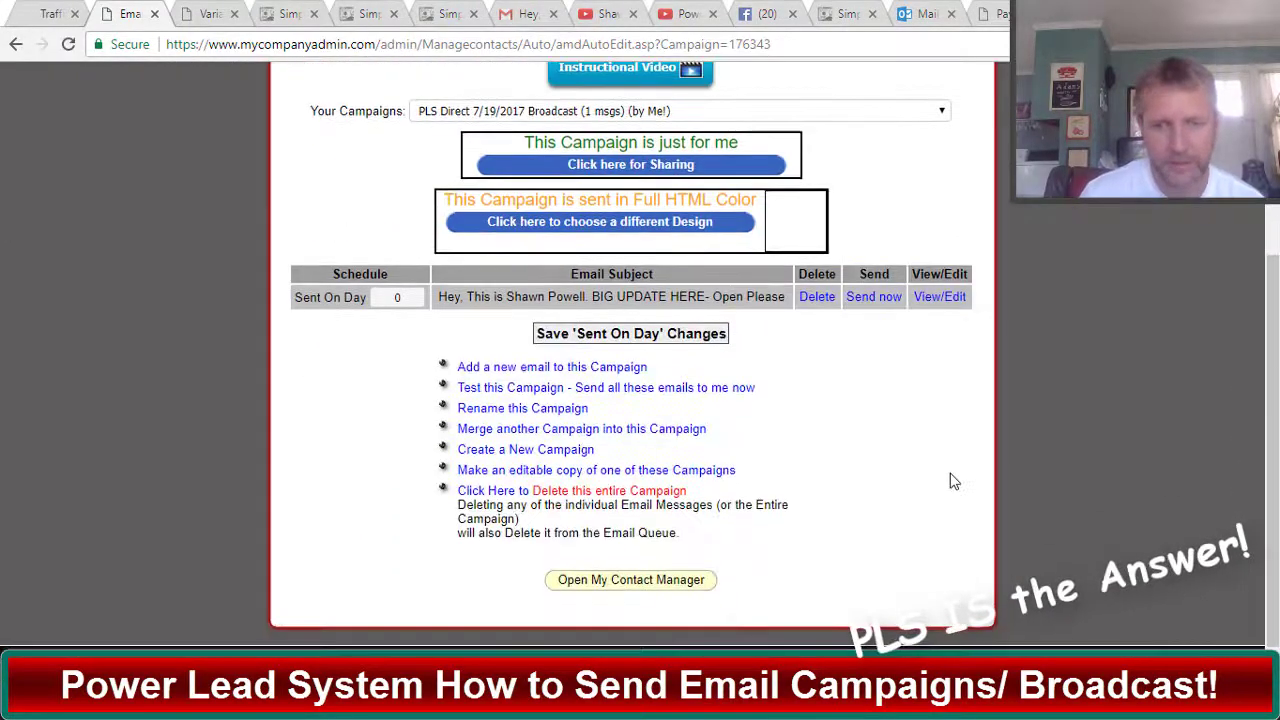
click(862, 300)
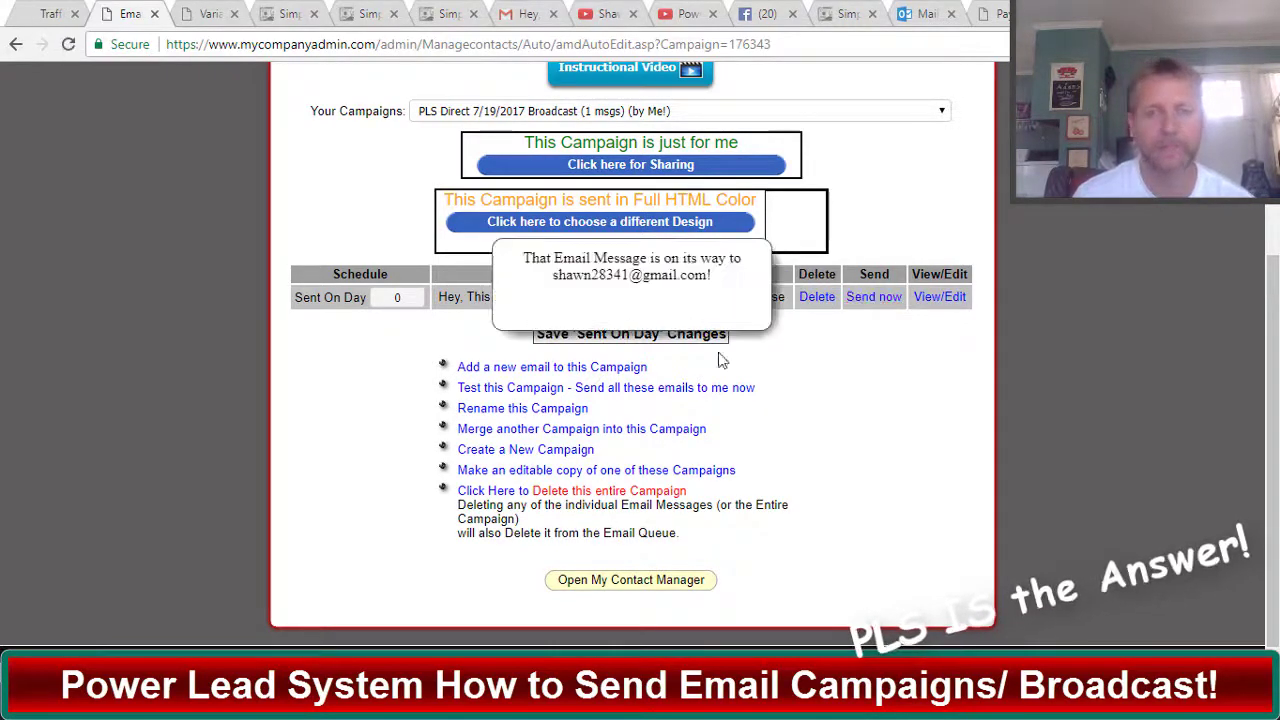
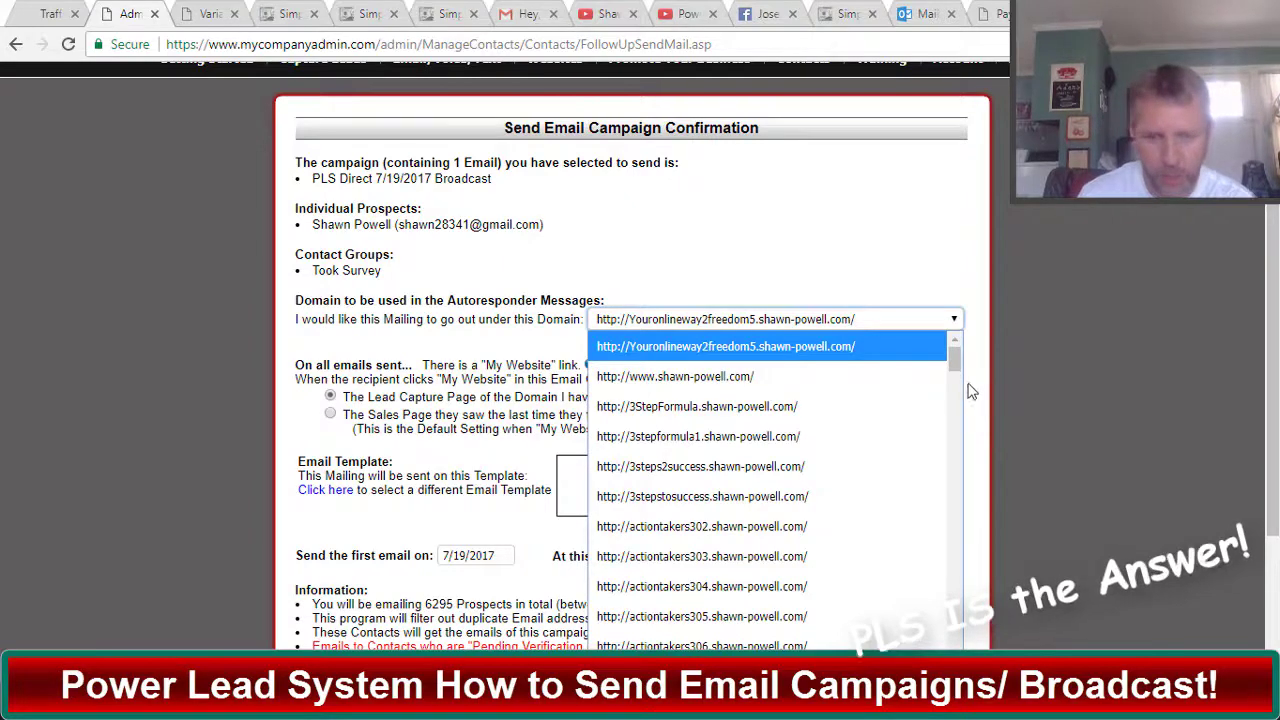
Select the actiontakers311 domain for the mailing and agree to the Priceless Possibilities Spam Policies.
scroll(847, 434, down, 2)
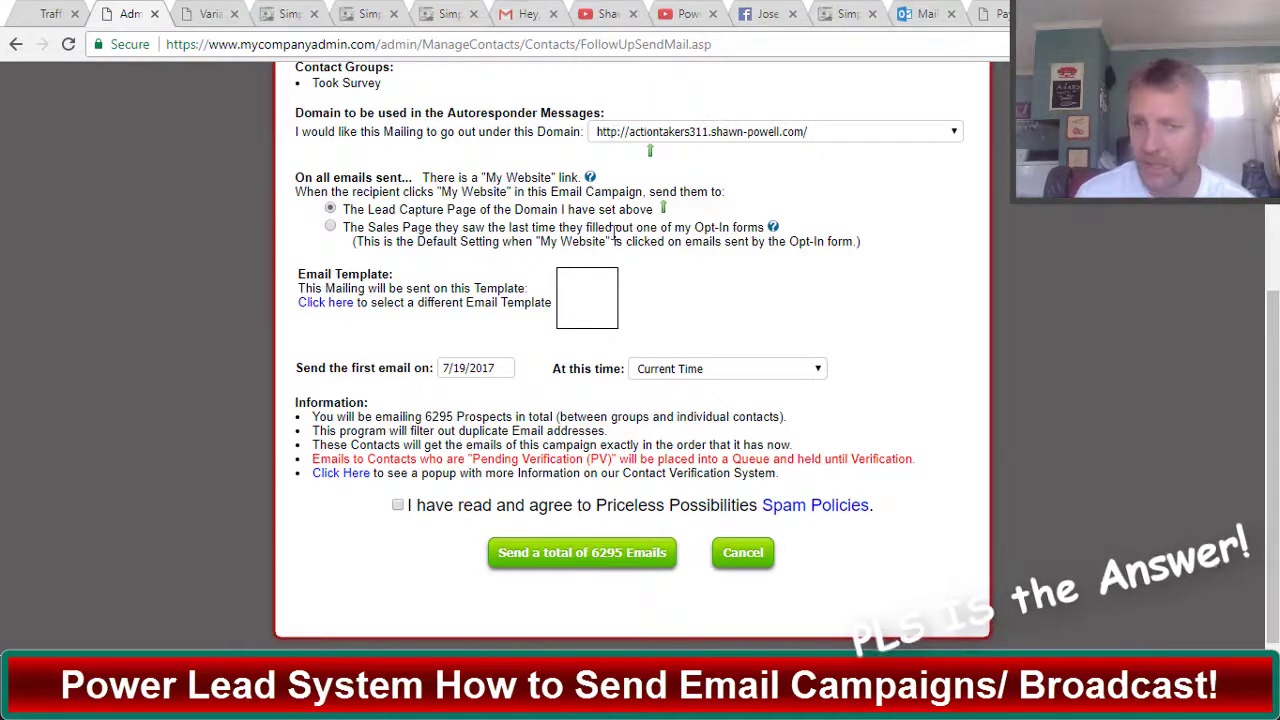
scroll(955, 343, down, 1)
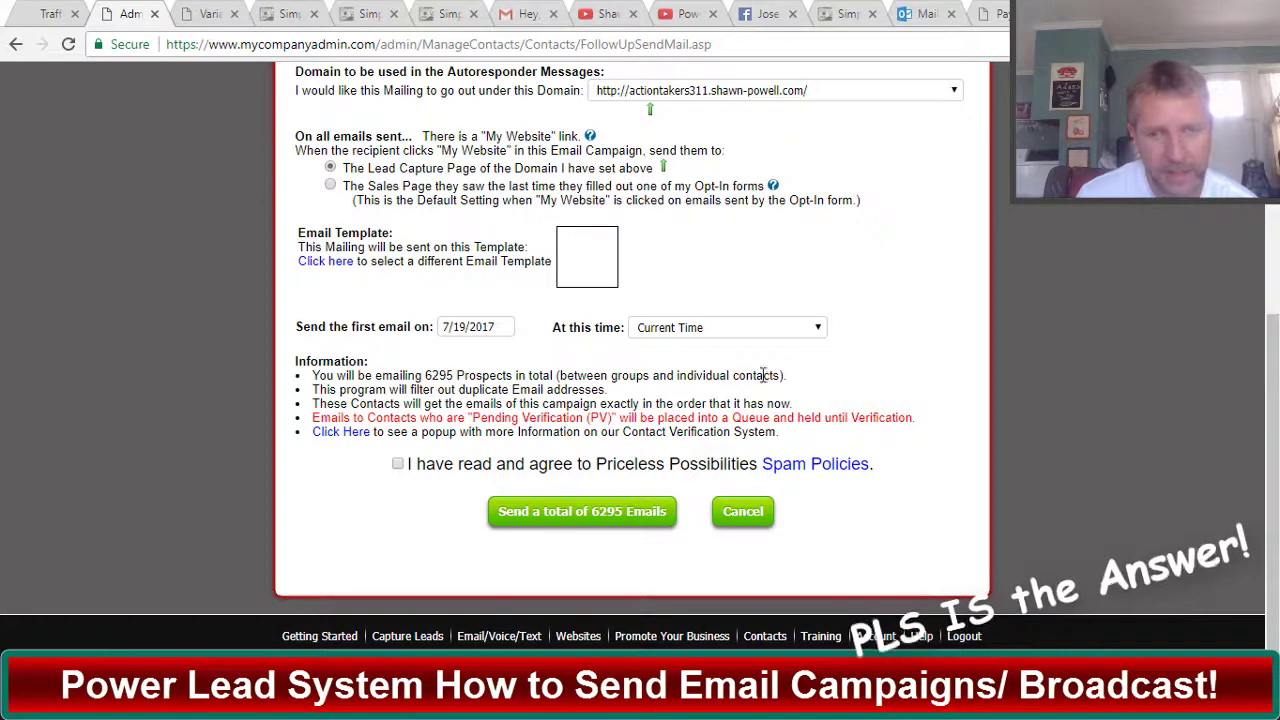
click(399, 466)
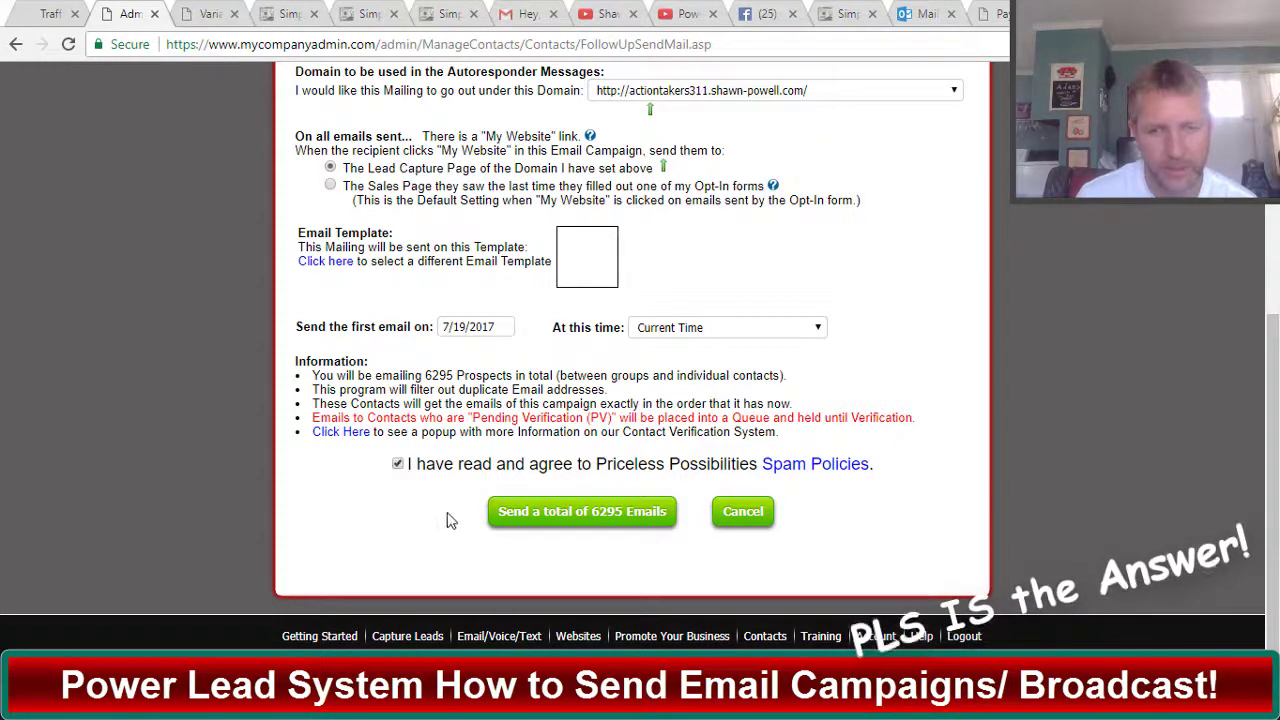
Review the campaign, recipients and domain on the send confirmation, and look over the available send times.
scroll(922, 472, up, 2)
scroll(922, 472, up, 3)
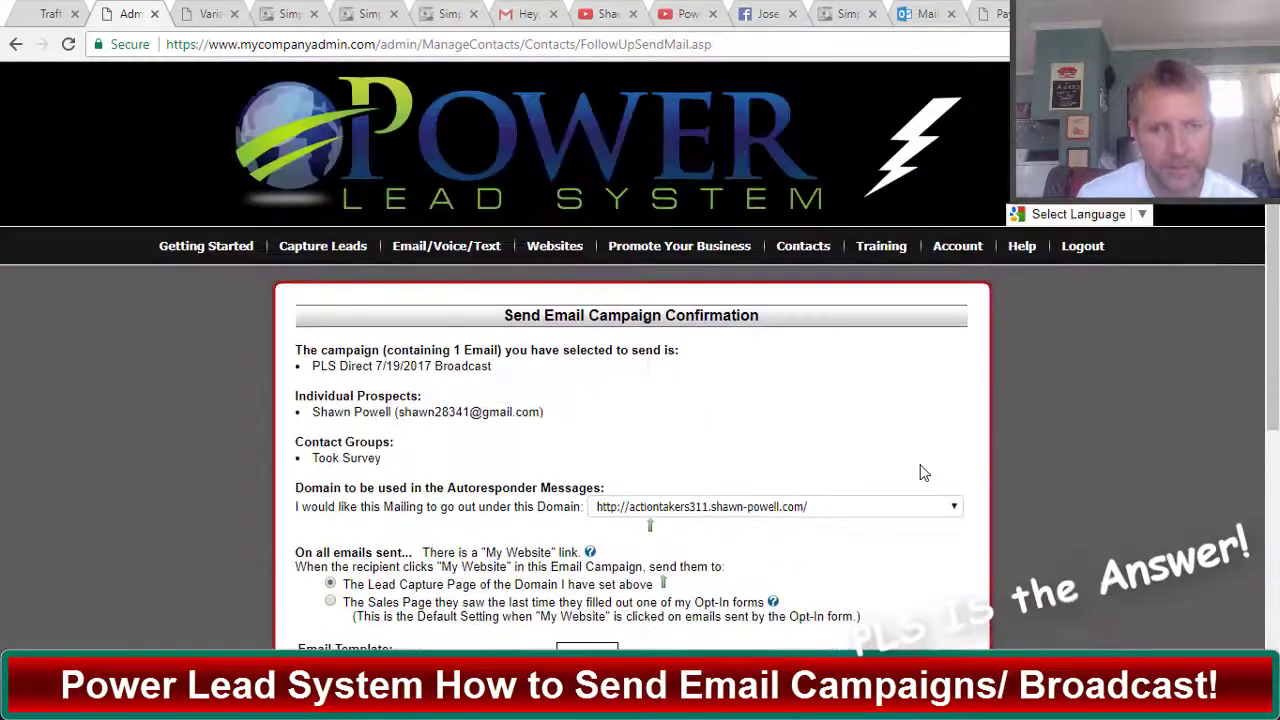
scroll(922, 472, down, 5)
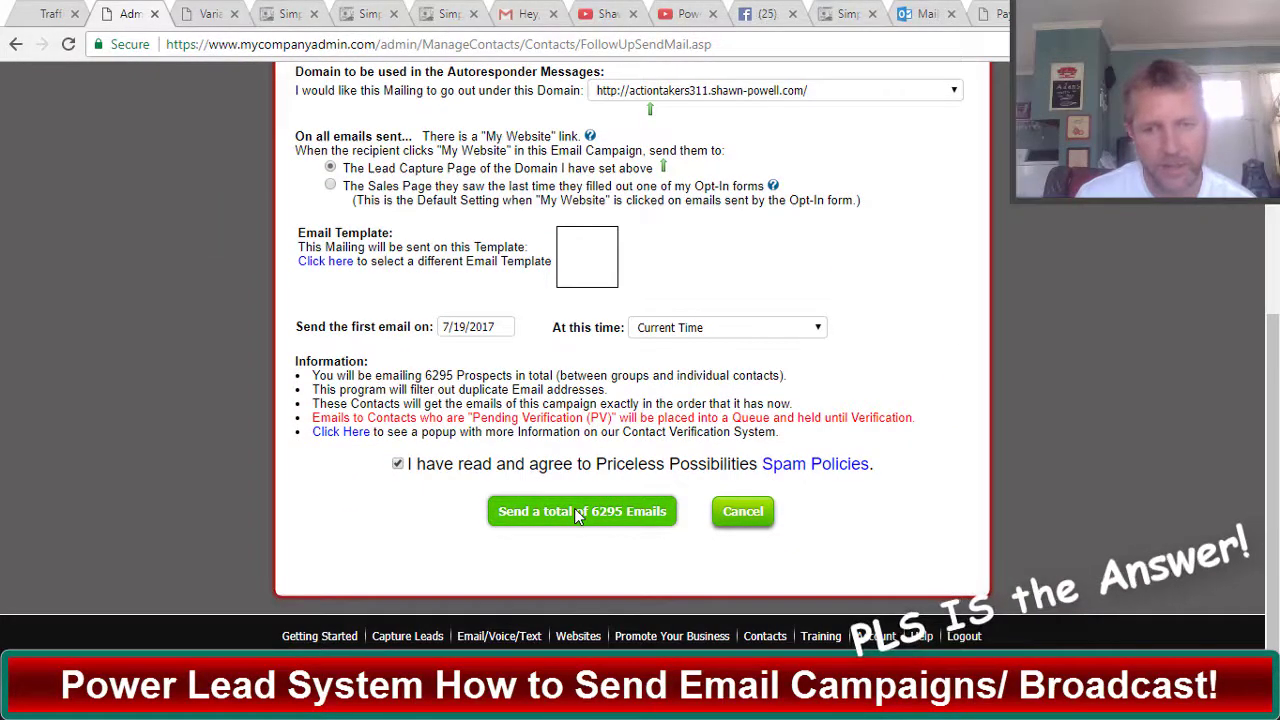
click(818, 330)
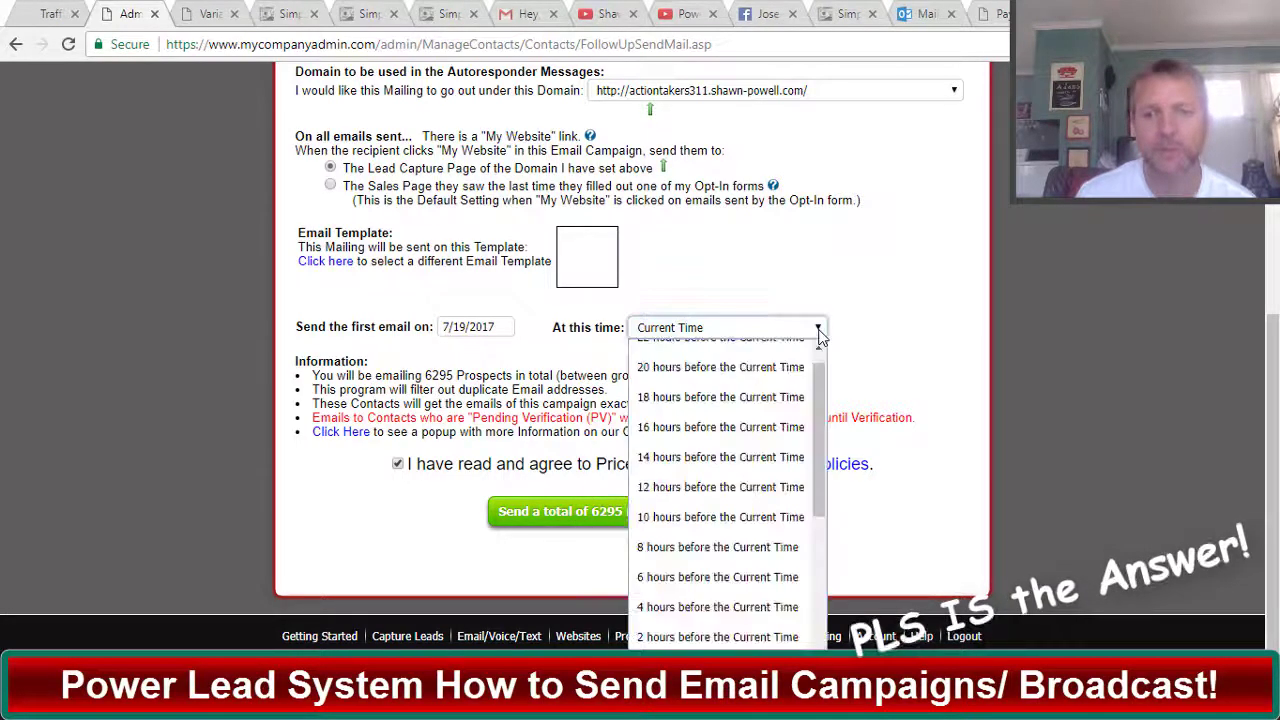
click(897, 412)
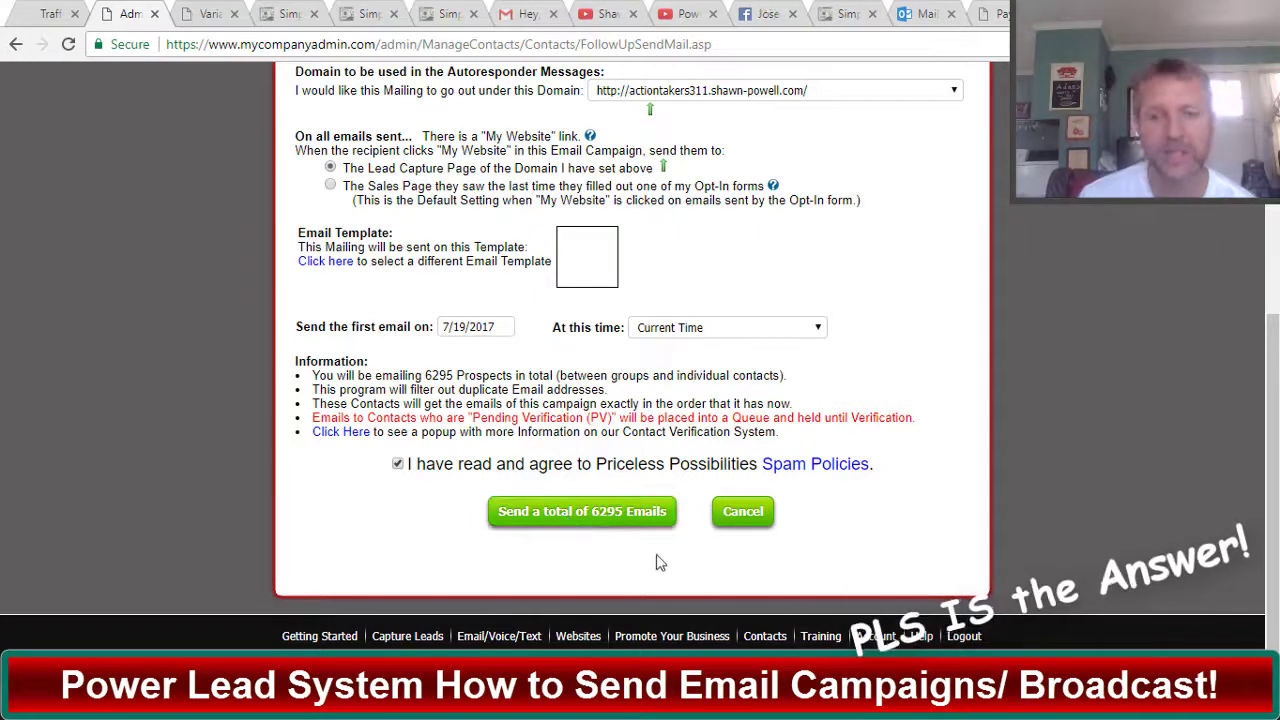
Send the email campaign to the selected contact group at the current time.
click(630, 511)
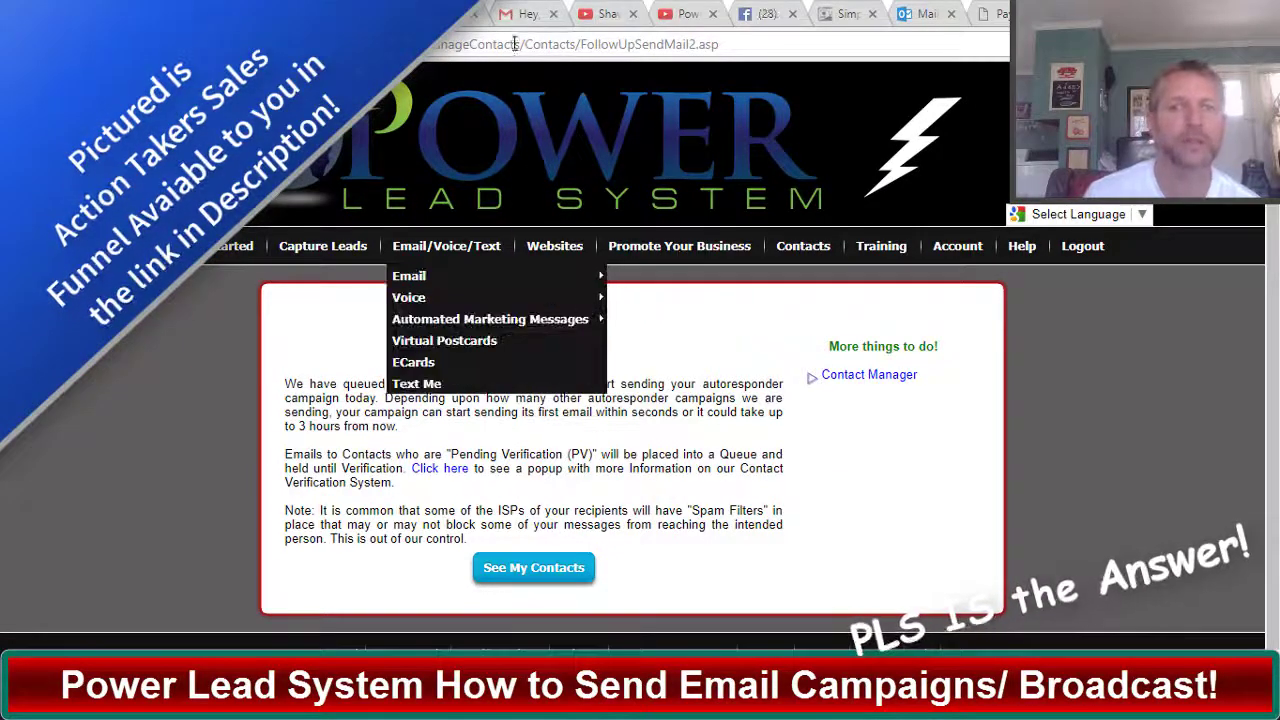
Switch to Gmail, return to the inbox and refresh it to check for the broadcast email and the email task results.
click(525, 13)
click(52, 235)
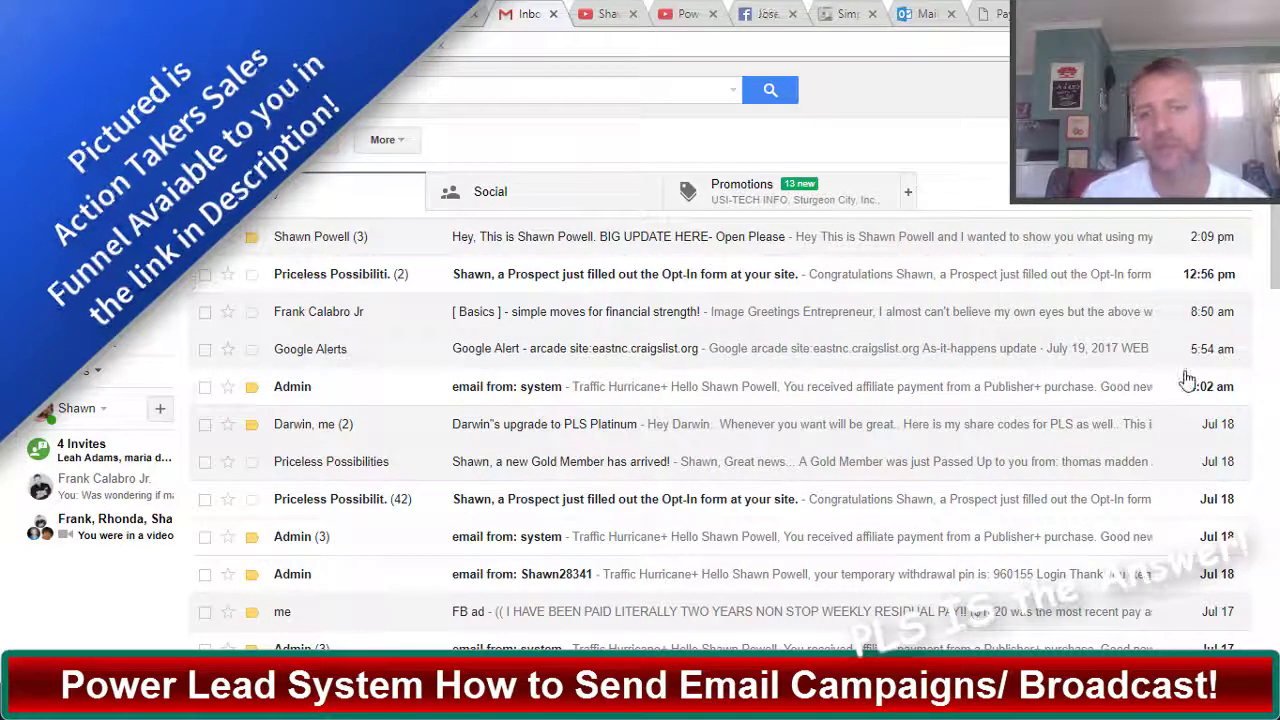
click(75, 45)
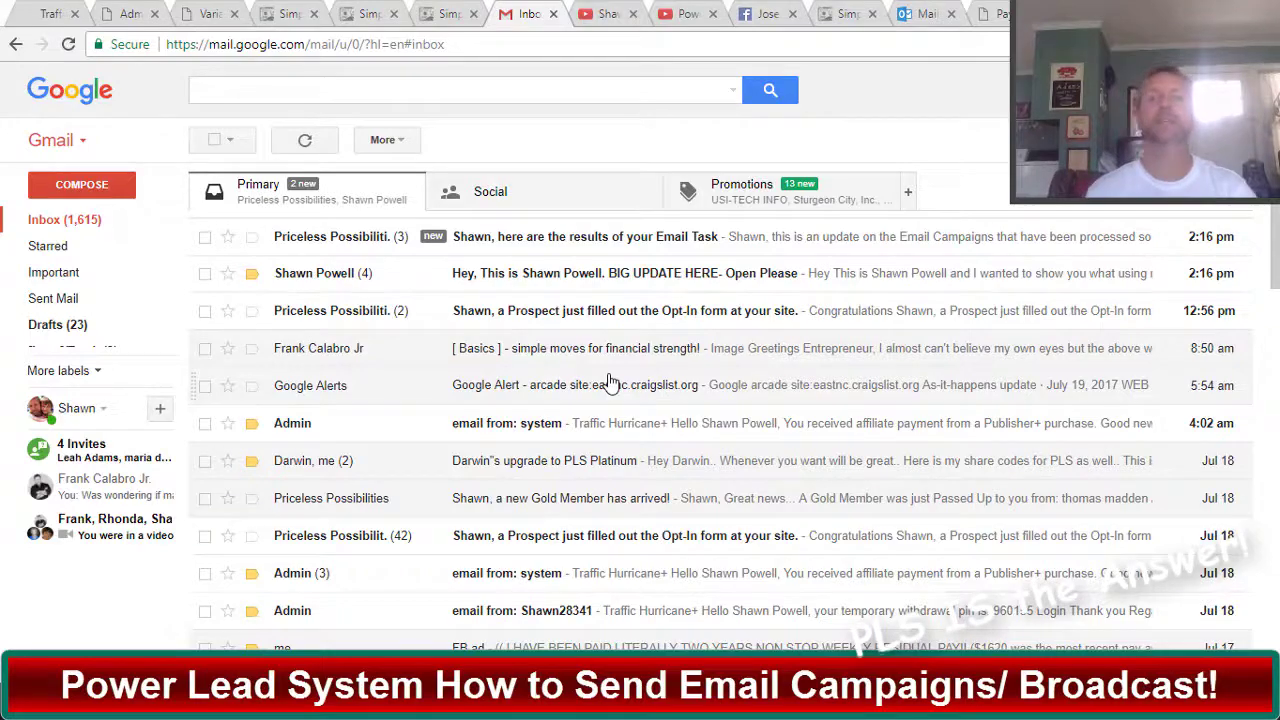
click(68, 44)
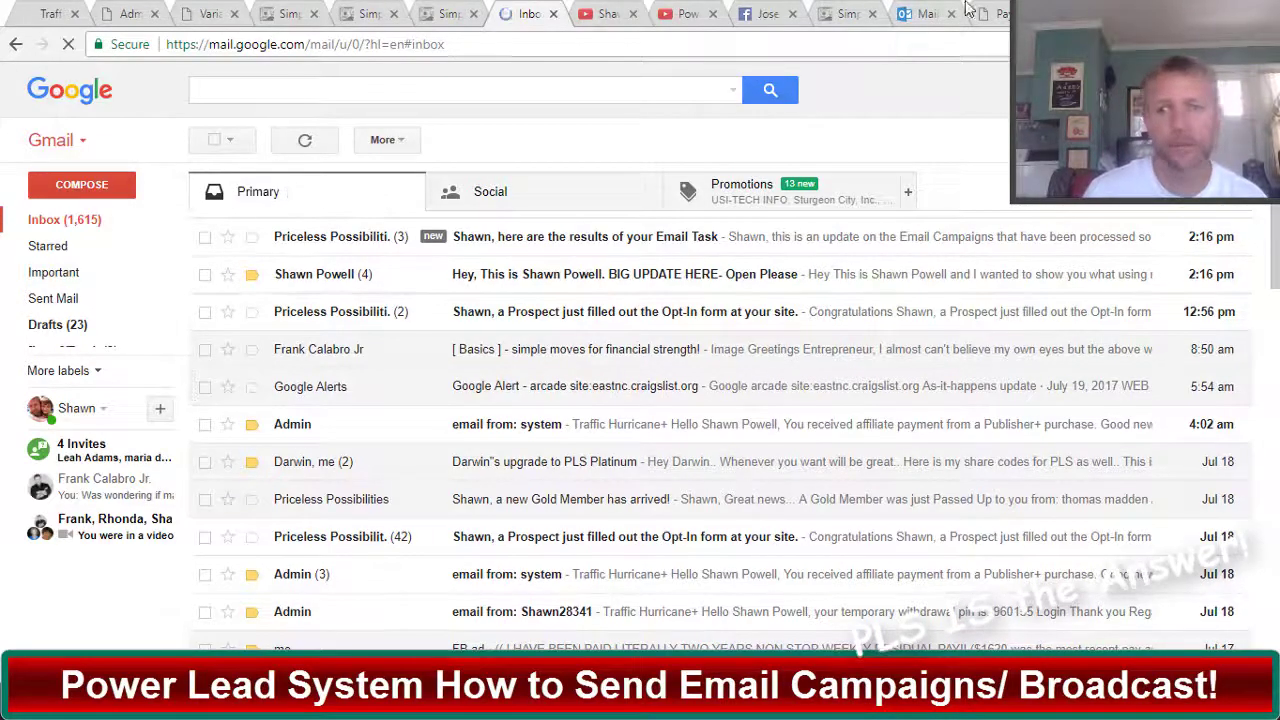
Show the actiontakers311 sales page, reconnect its chat box, and look over the video and the three numbered step buttons.
click(843, 14)
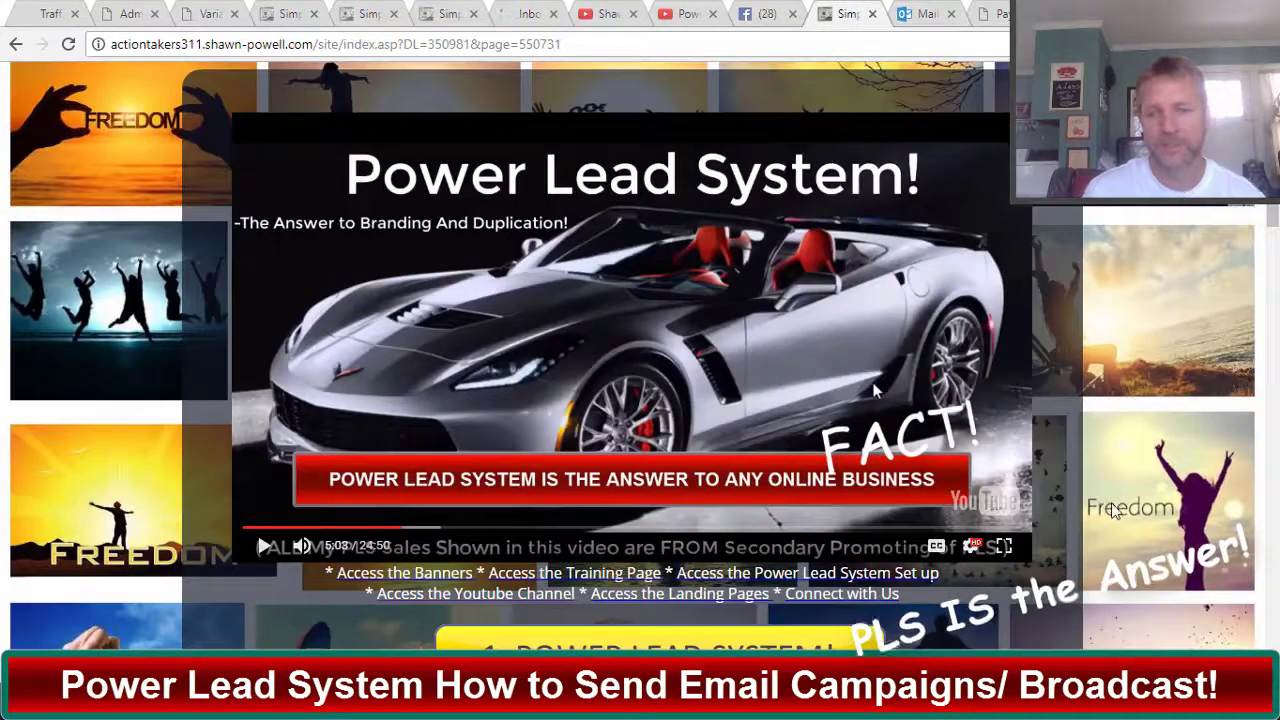
scroll(1113, 508, down, 7)
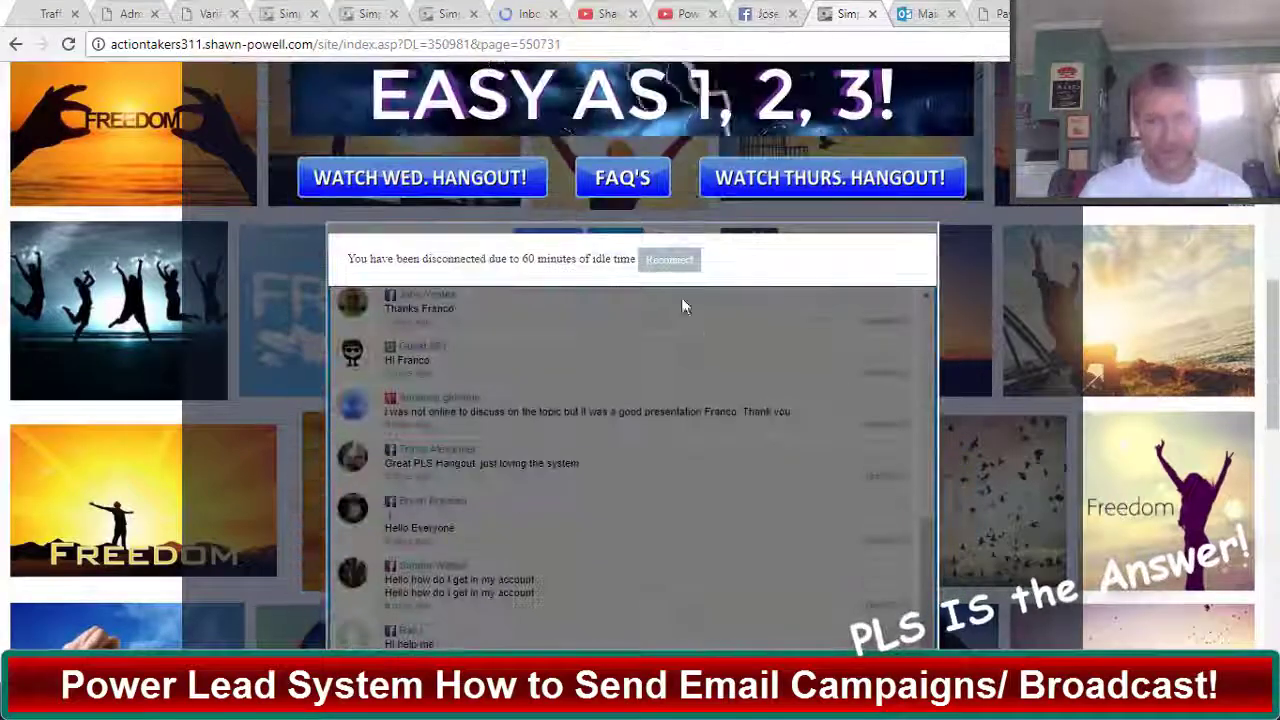
click(669, 259)
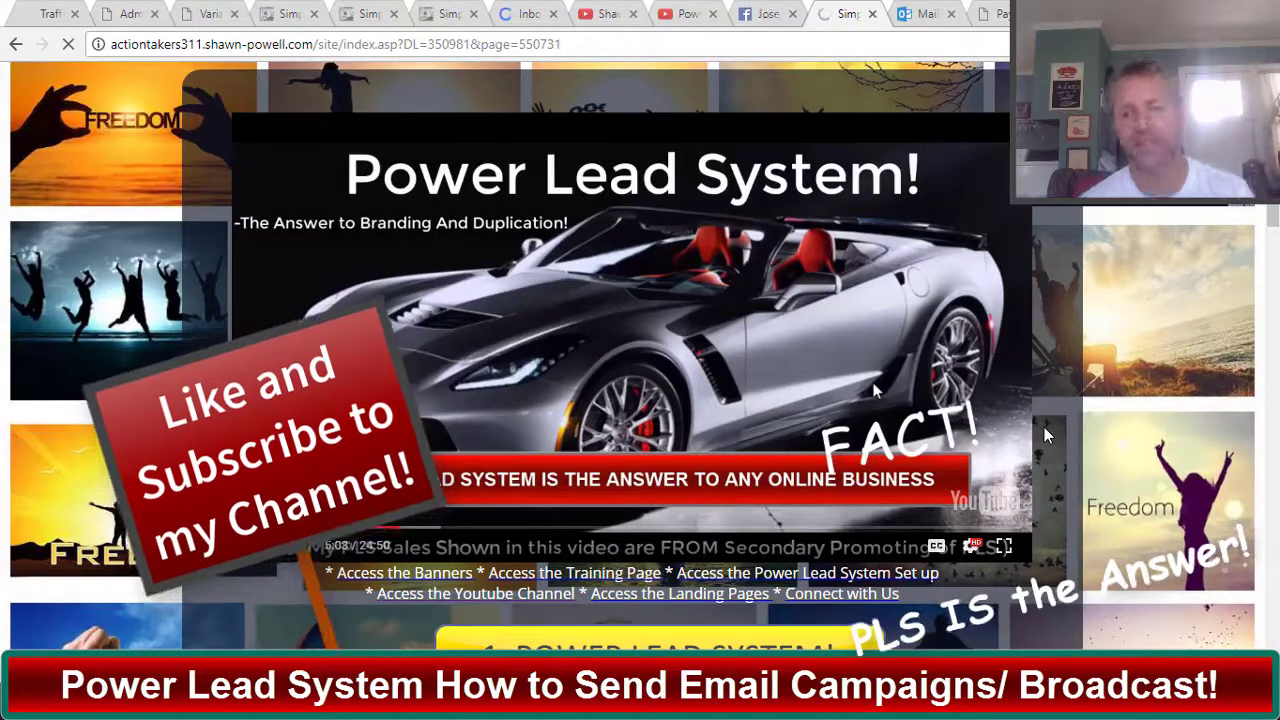
scroll(1040, 440, down, 5)
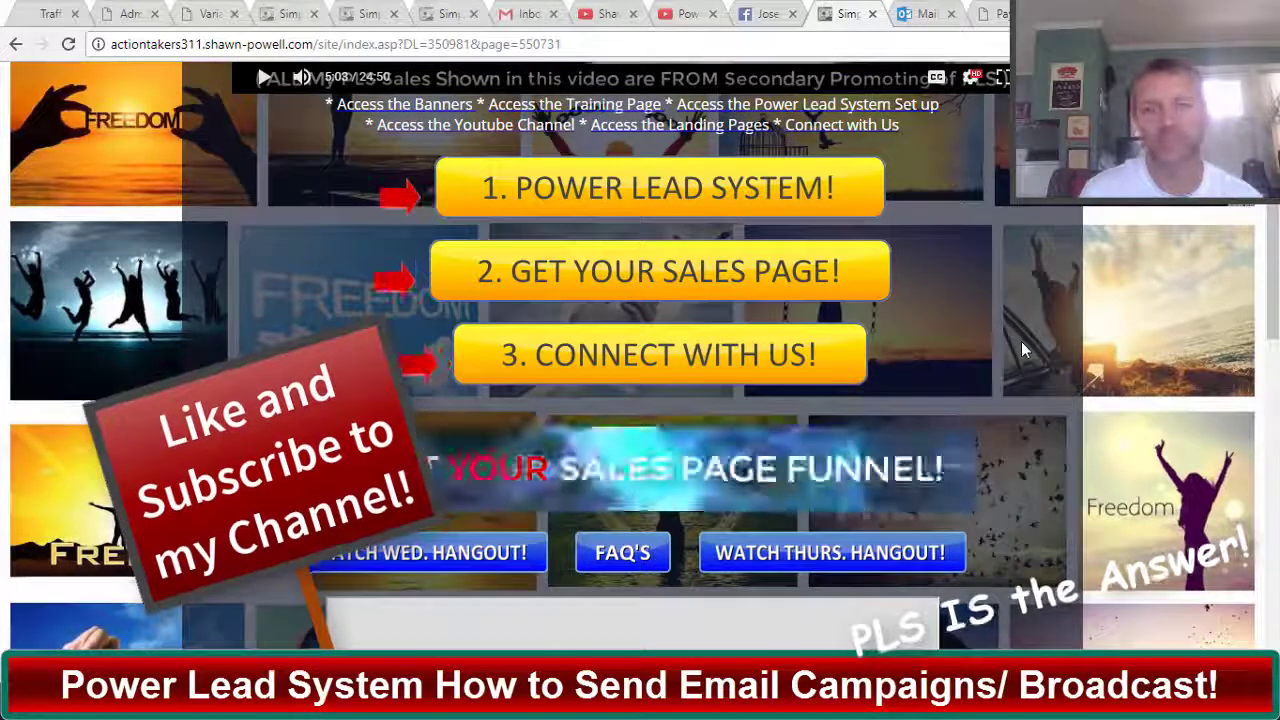
scroll(1021, 341, up, 1)
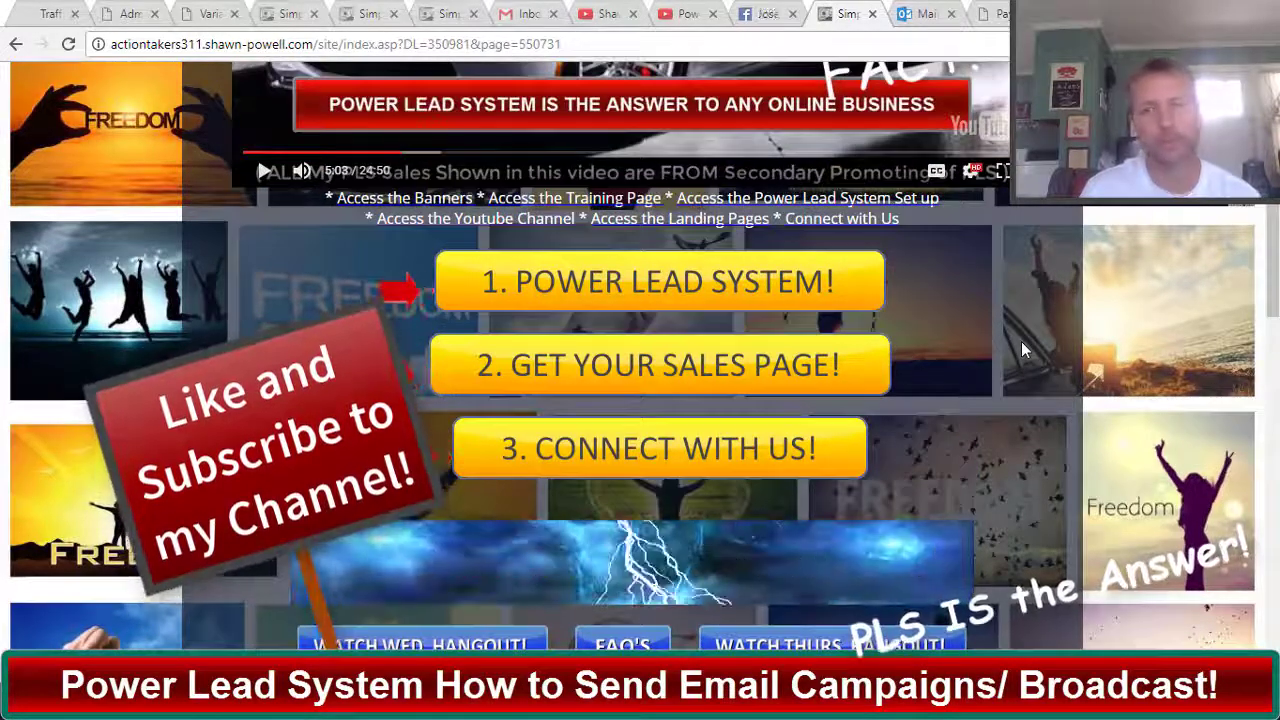
scroll(1021, 345, down, 3)
scroll(1021, 345, up, 4)
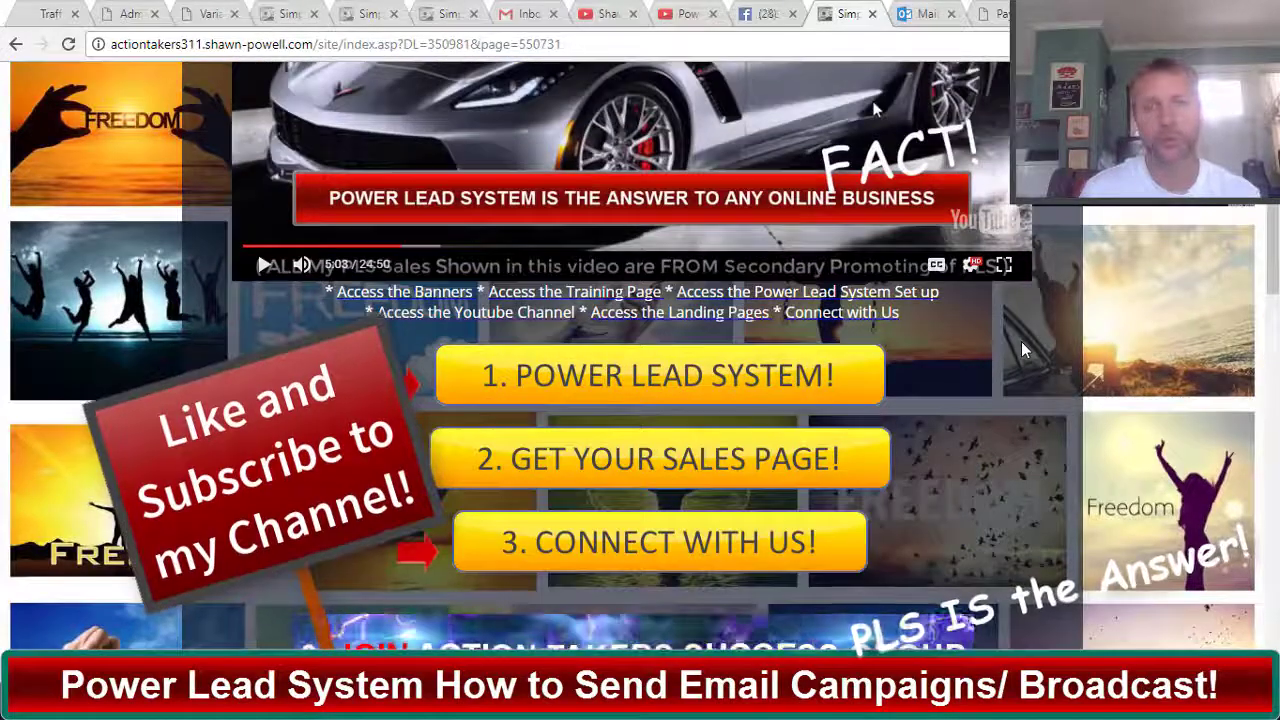